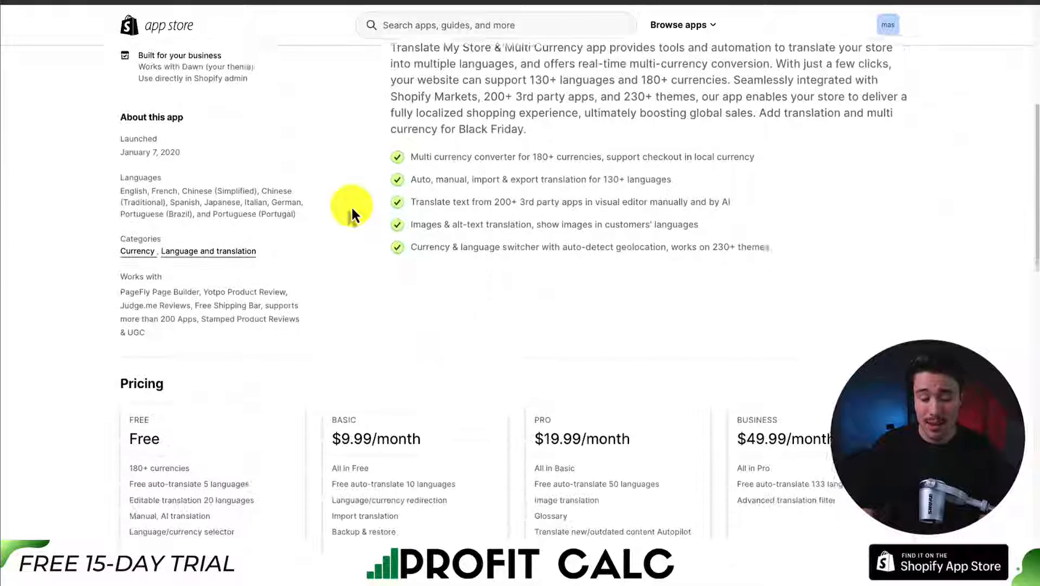
Review the features included in the Free plan in the Translate My Store app's pricing section
scroll(174, 412, down, 1)
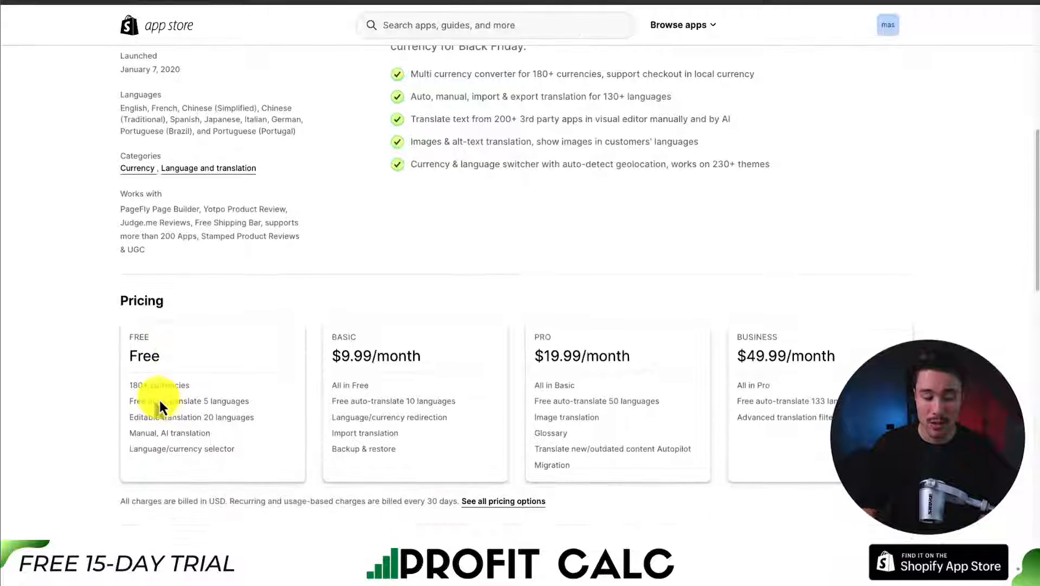
drag(148, 386, 203, 404)
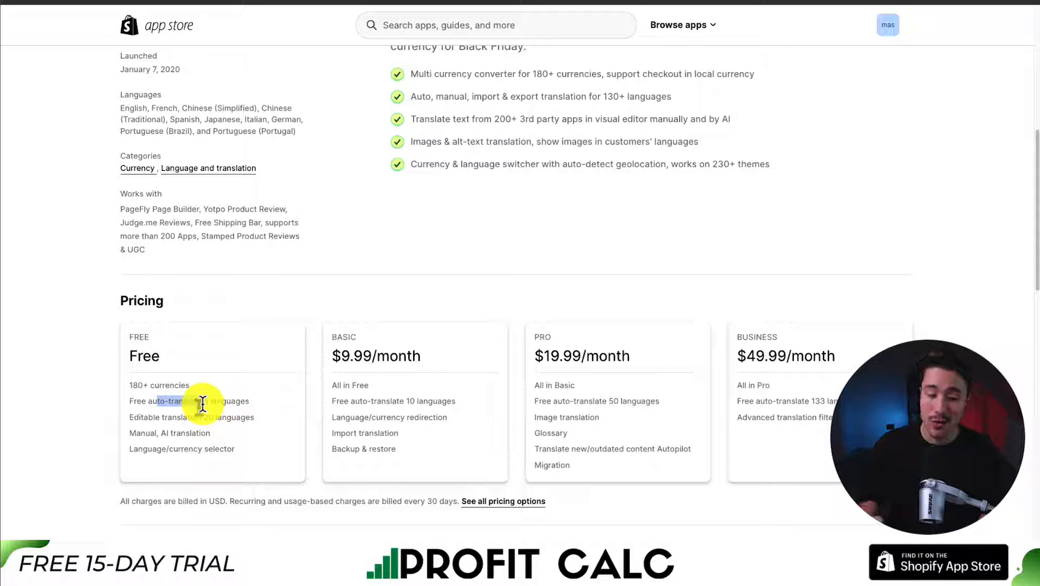
scroll(202, 404, down, 2)
drag(155, 312, 206, 316)
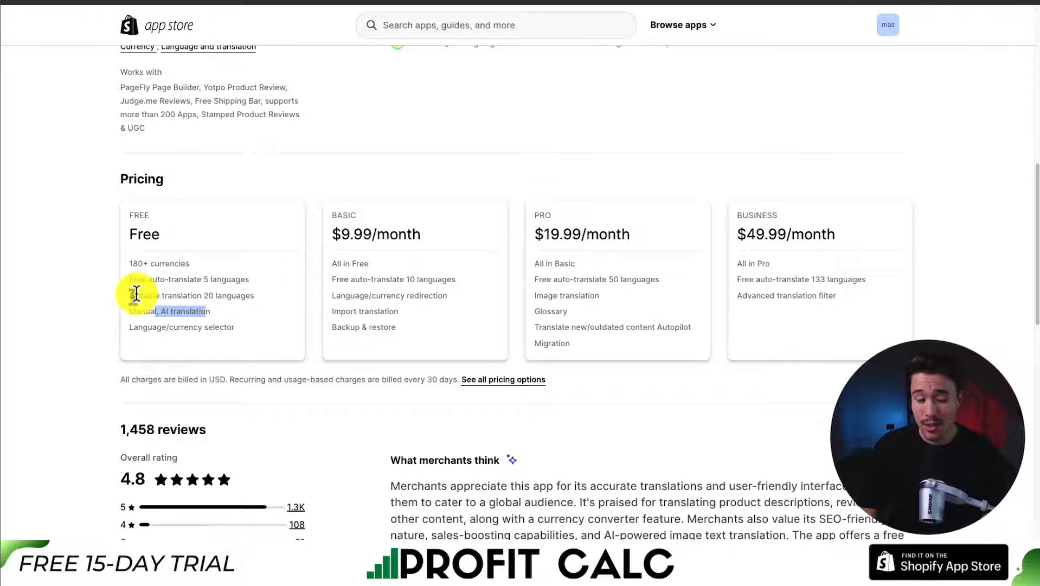
drag(136, 295, 233, 295)
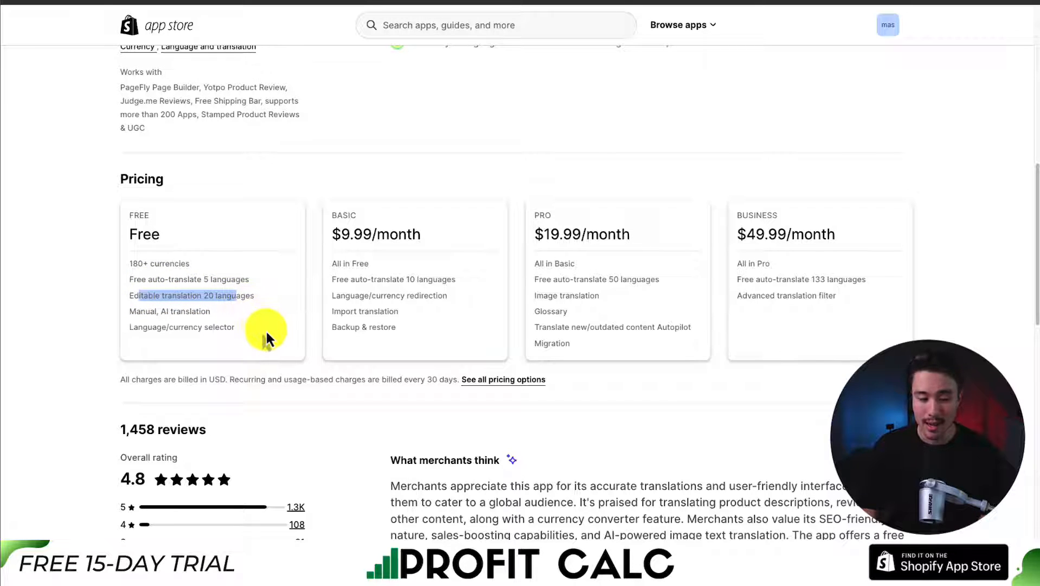
Install the Hextom: Translate My Store app on the store and approve its requested data access
scroll(266, 331, up, 1)
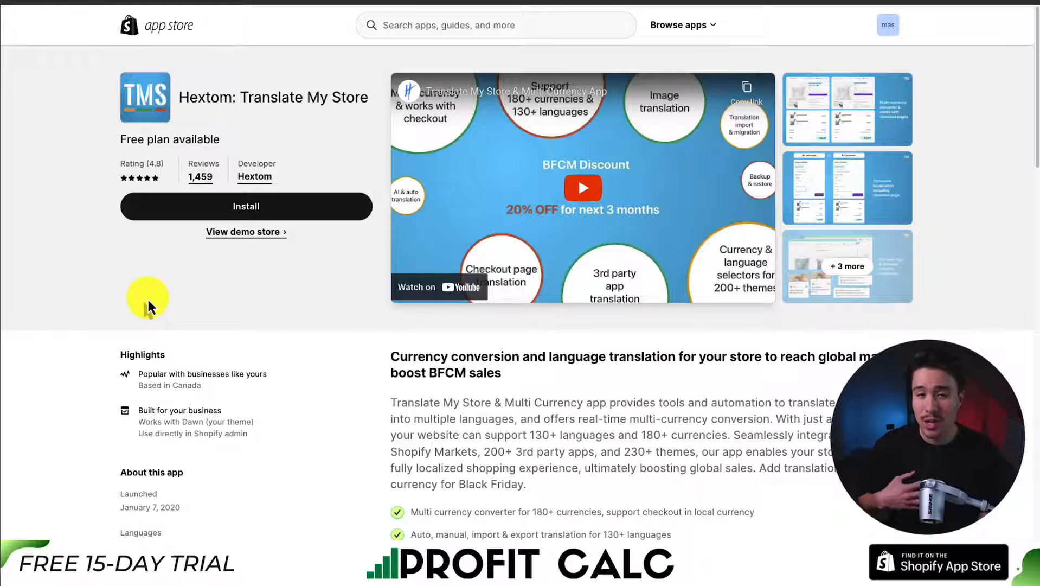
click(215, 220)
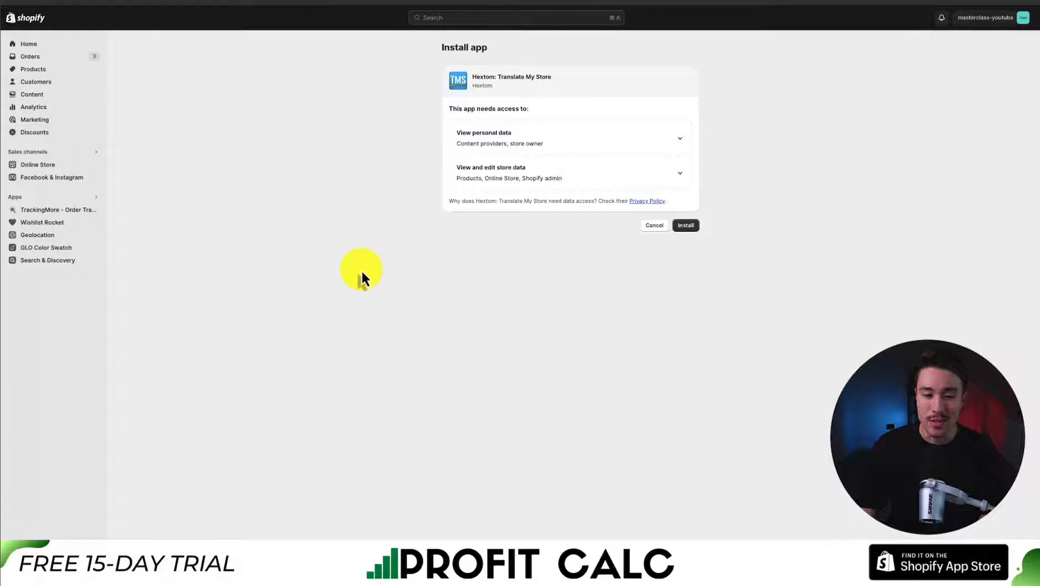
click(687, 227)
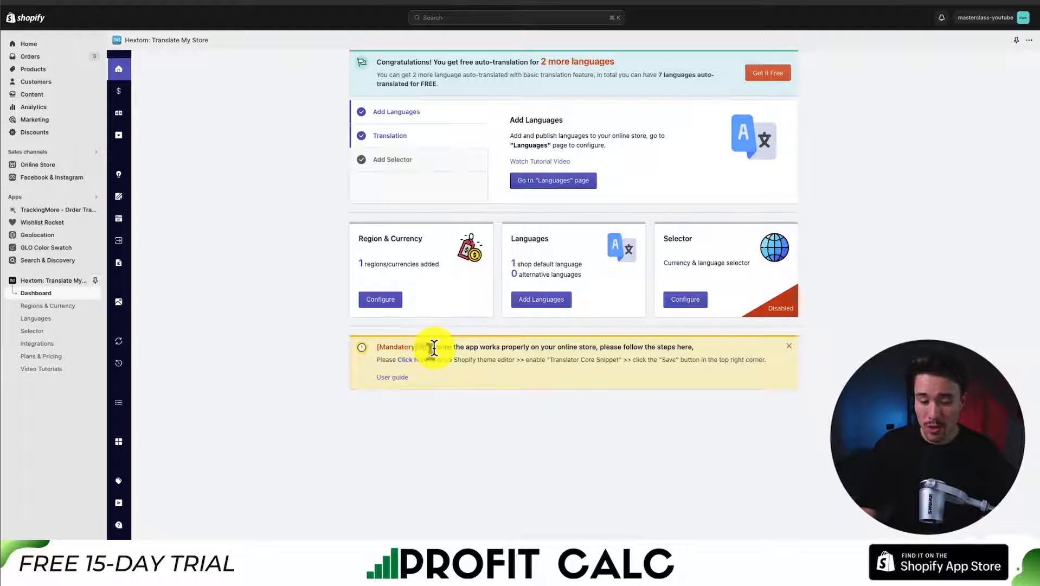
Read the mandatory setup notice and open the current Dawn theme in the theme editor
drag(434, 347, 621, 348)
click(636, 407)
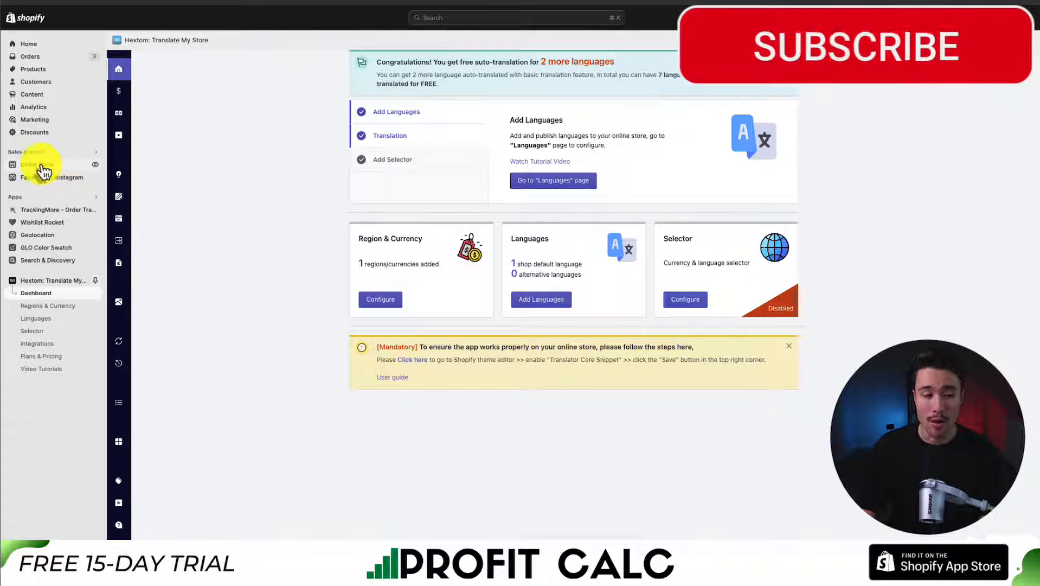
right_click(45, 170)
click(45, 170)
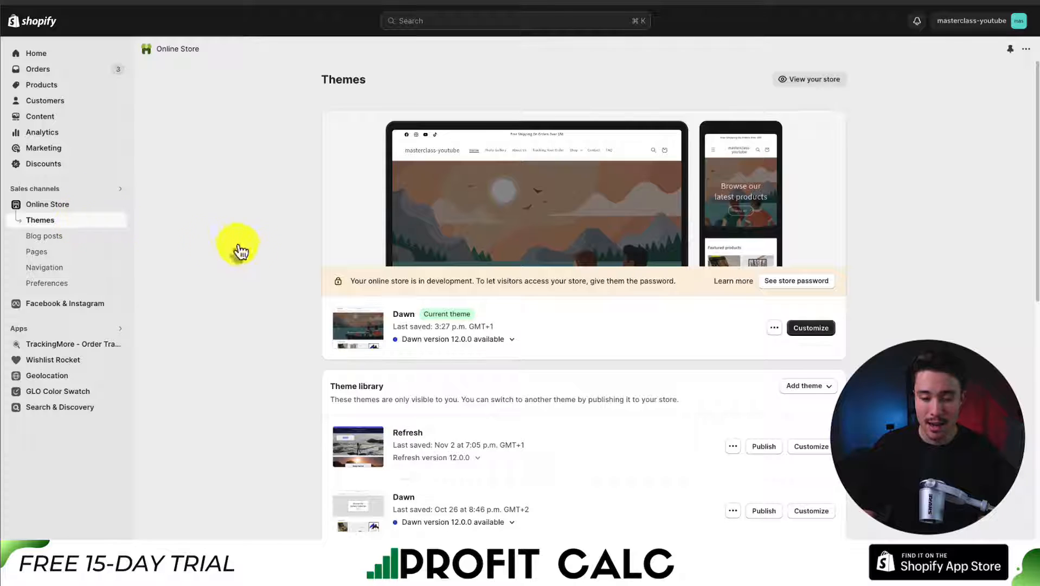
click(821, 333)
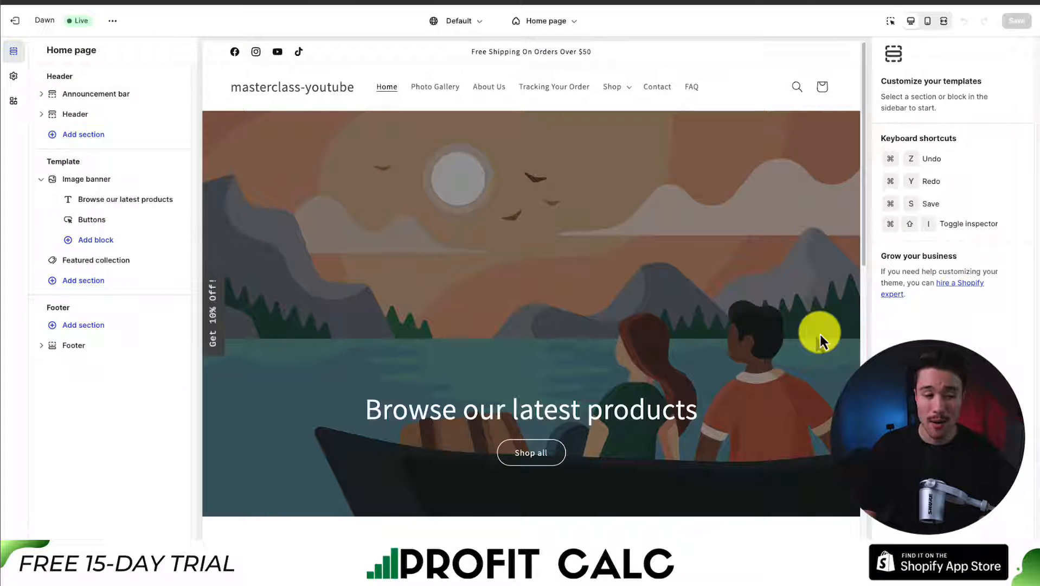
Enable the Translator Core Snippet app embed, filter the app embeds by "trans", and save the theme
click(15, 101)
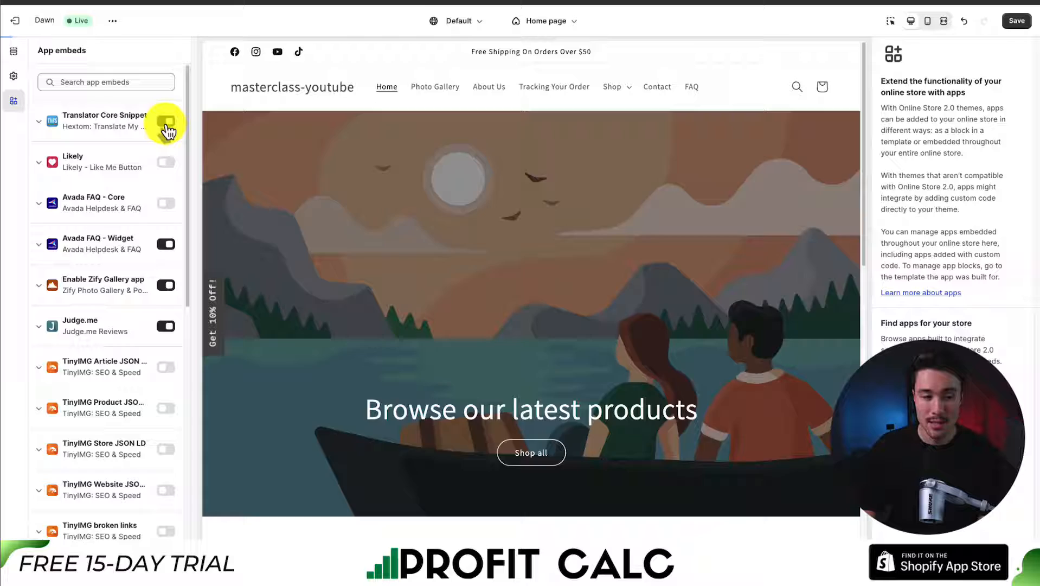
click(95, 83)
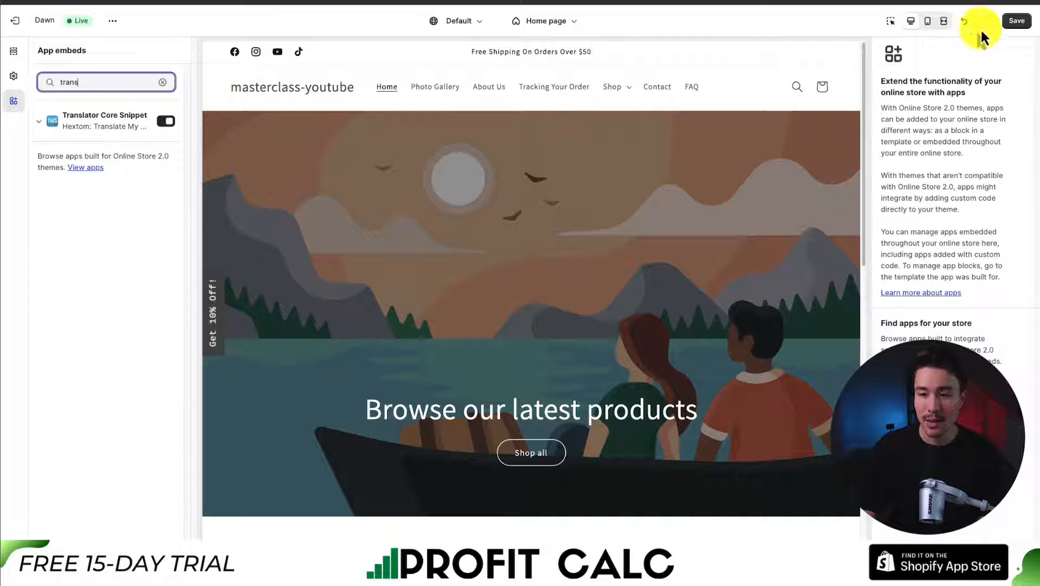
click(1017, 21)
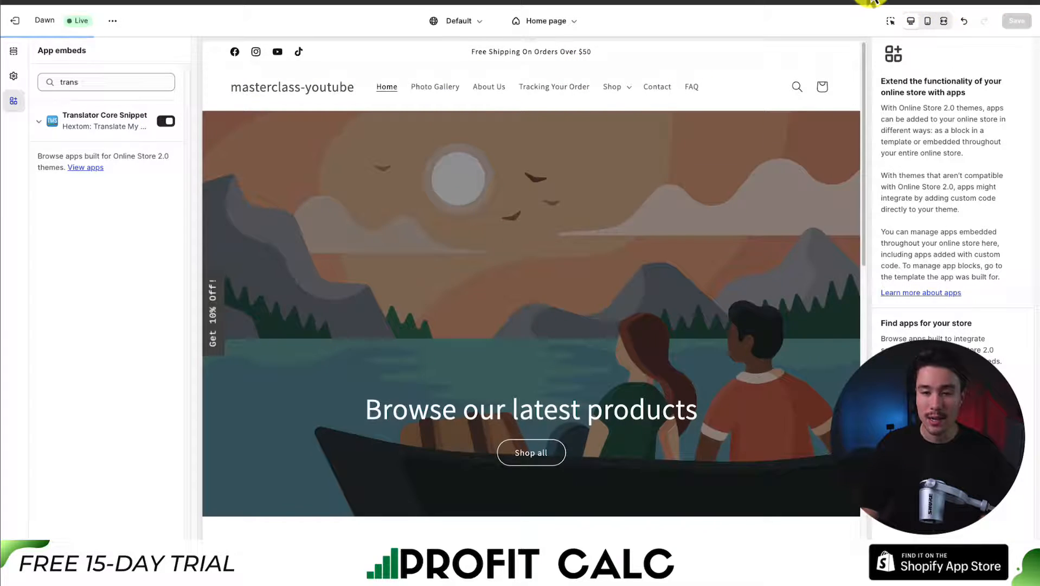
Return to the Translate My Store dashboard, open its store languages settings and read the Add and Publish Language Tutorial
click(871, 0)
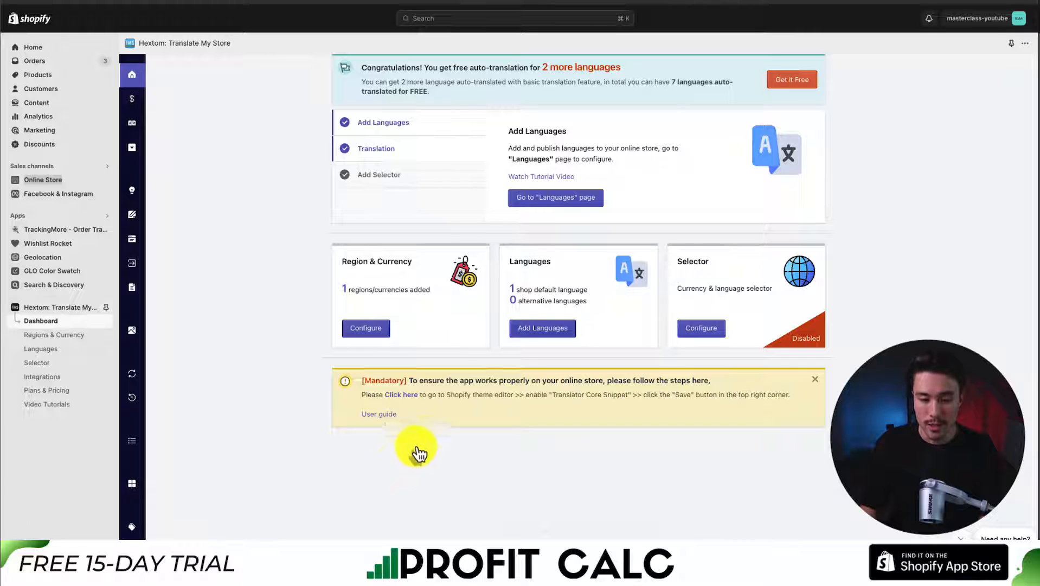
click(541, 329)
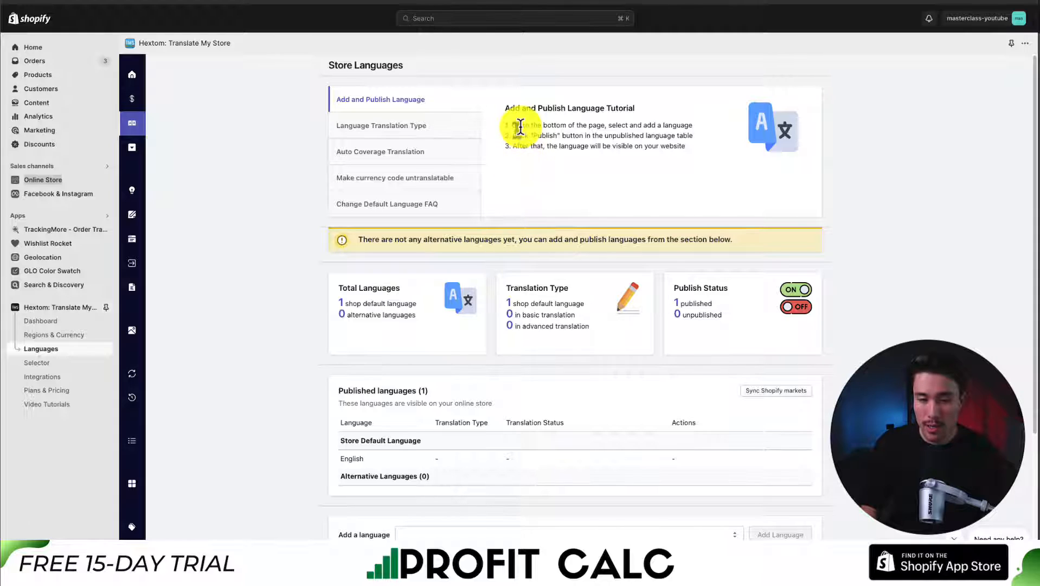
drag(521, 125, 648, 128)
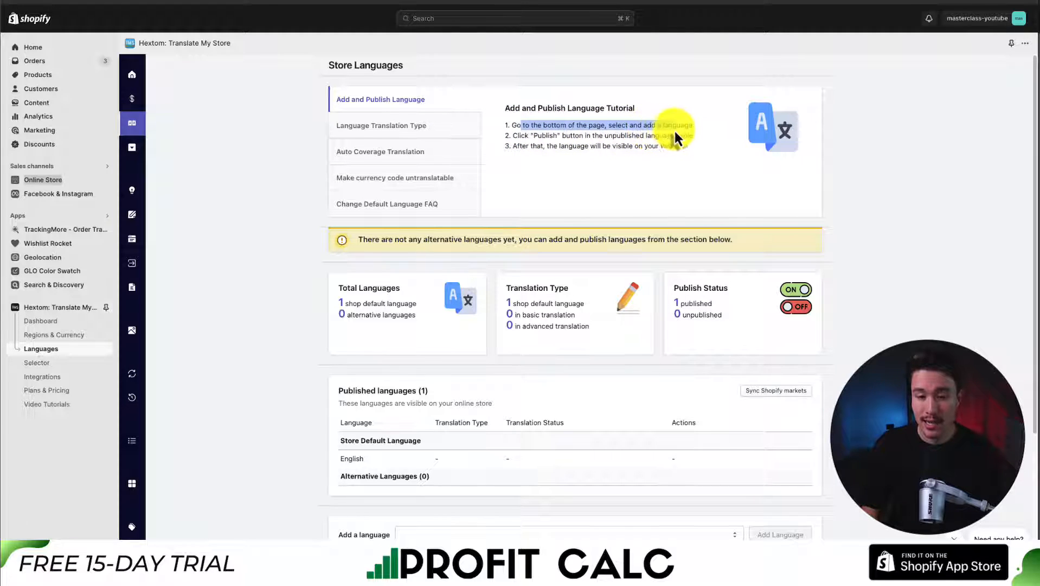
drag(542, 136, 678, 140)
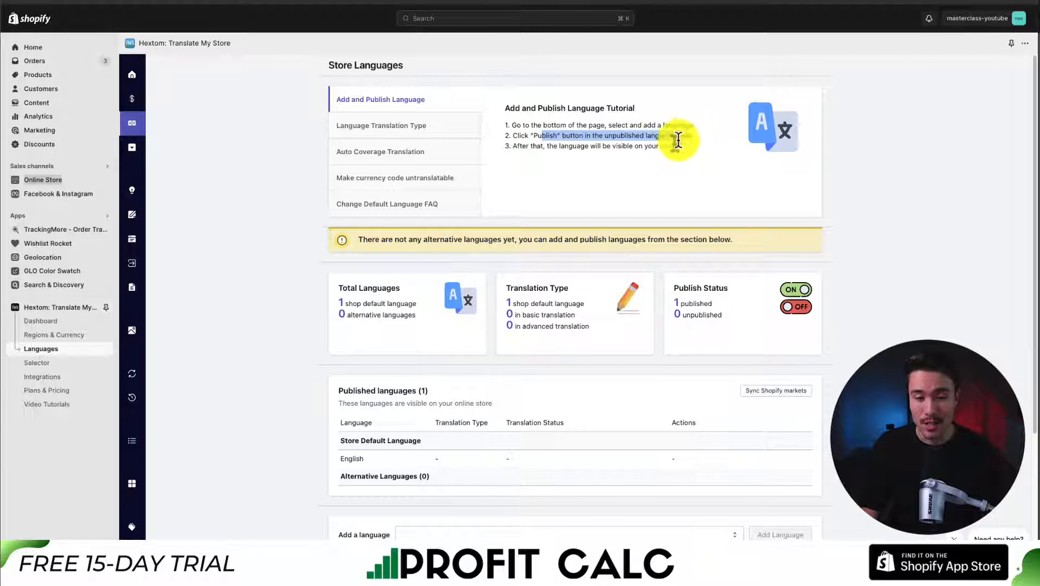
click(627, 178)
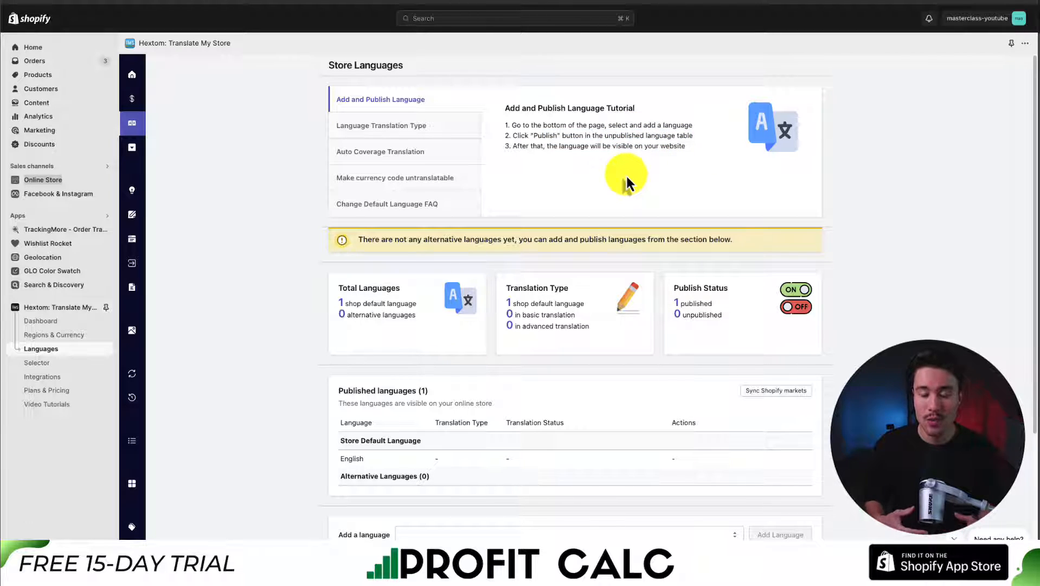
Add Français (French) as an alternative store language
scroll(626, 181, down, 4)
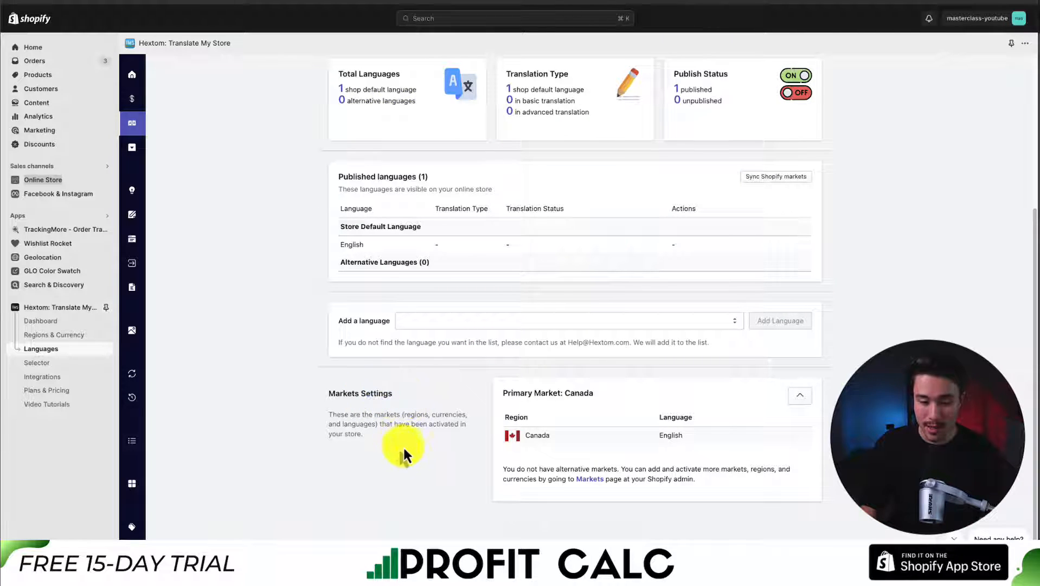
drag(537, 436, 718, 453)
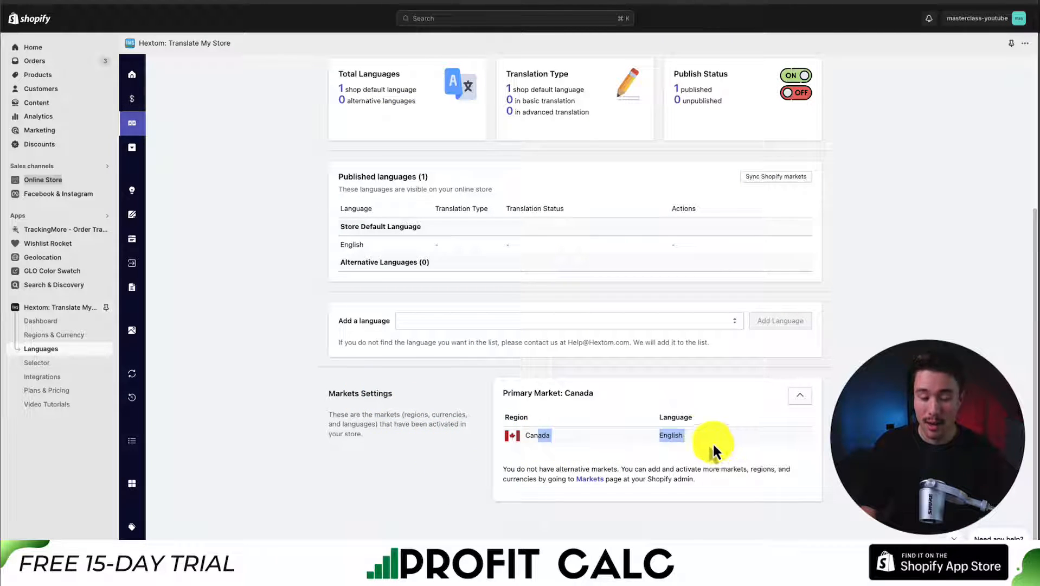
click(488, 322)
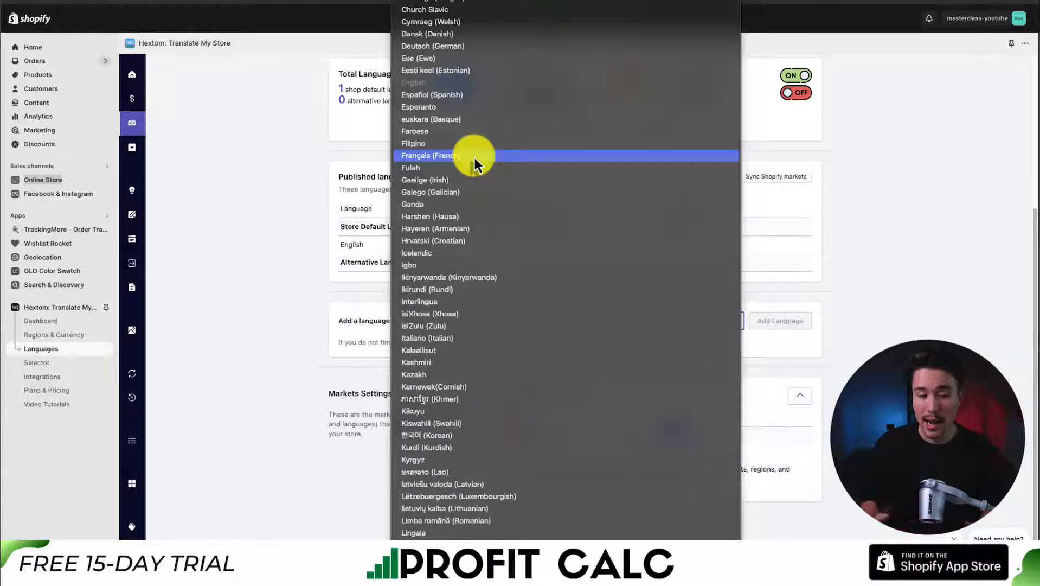
click(475, 158)
click(779, 321)
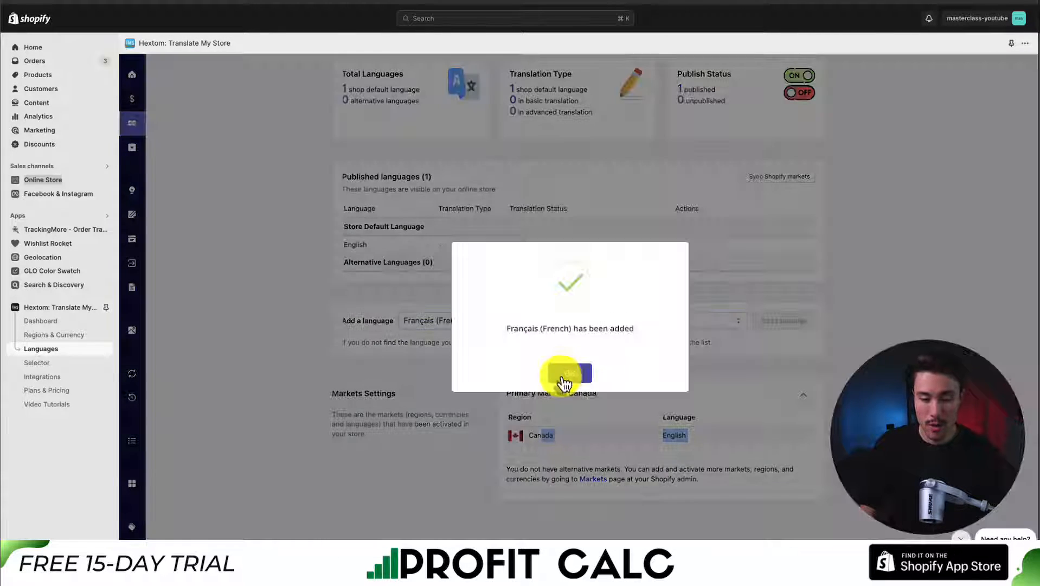
click(564, 379)
Publish French from the unpublished languages list
scroll(325, 358, down, 5)
drag(338, 270, 457, 271)
click(461, 273)
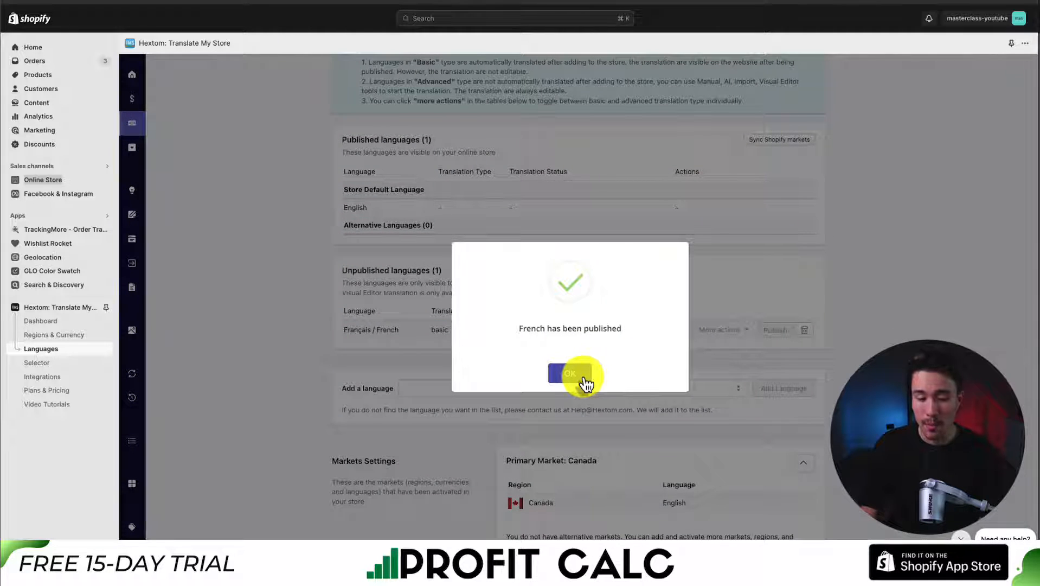
click(585, 380)
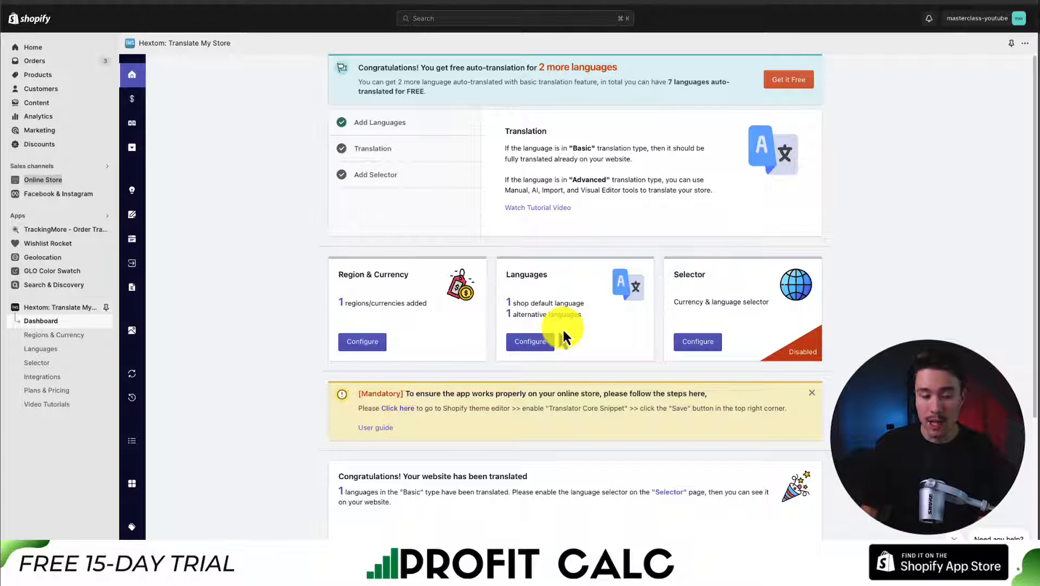
Open the currency and language selector's configuration from the app dashboard and turn the selector on
mouse_move(202, 102)
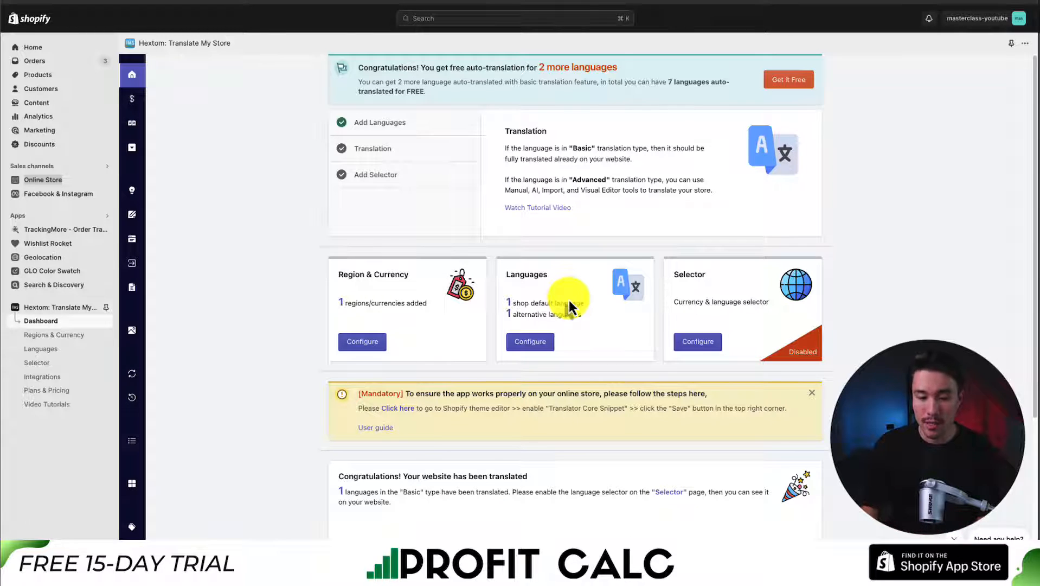
click(698, 342)
scroll(696, 343, down, 3)
drag(354, 196, 410, 205)
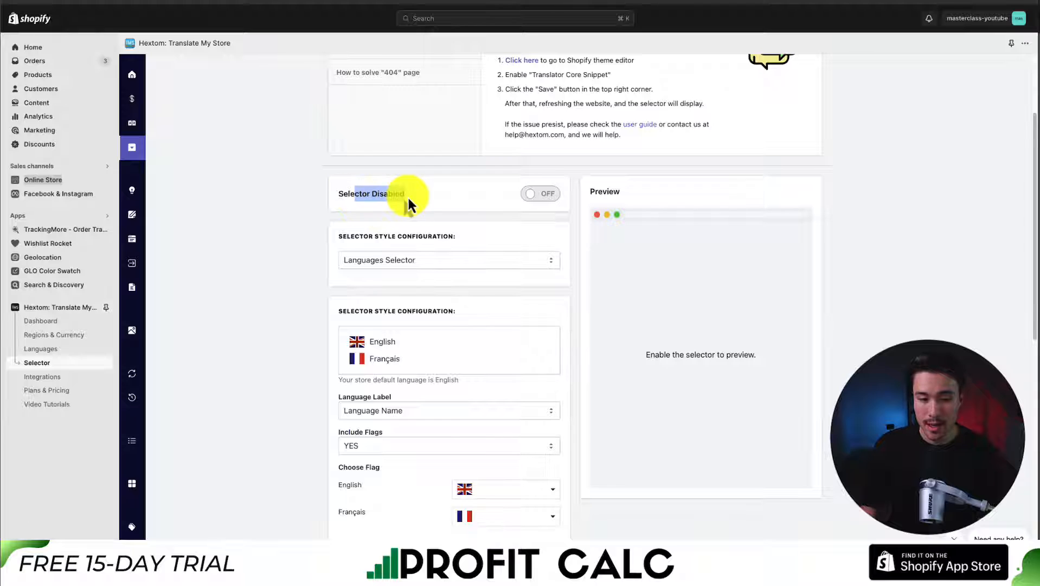
click(537, 196)
scroll(534, 199, down, 1)
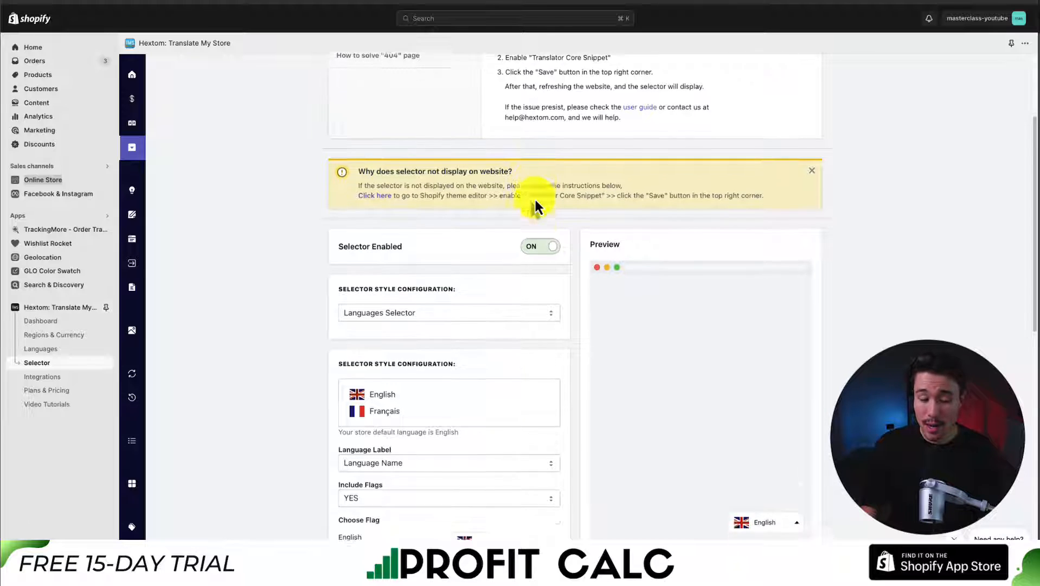
Examine the available selector types in the selector style configuration
scroll(535, 202, down, 3)
click(395, 158)
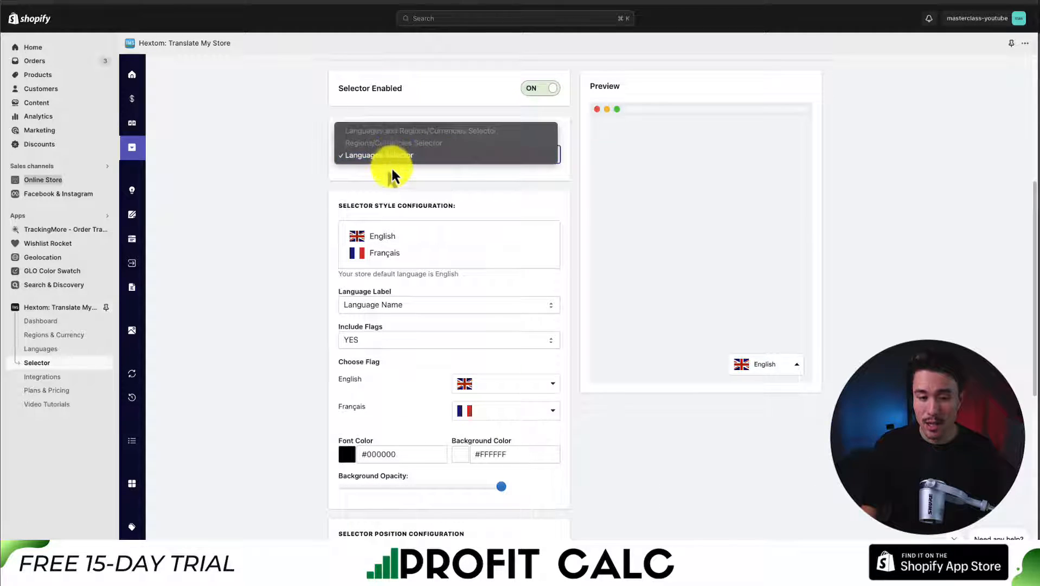
click(391, 175)
click(390, 154)
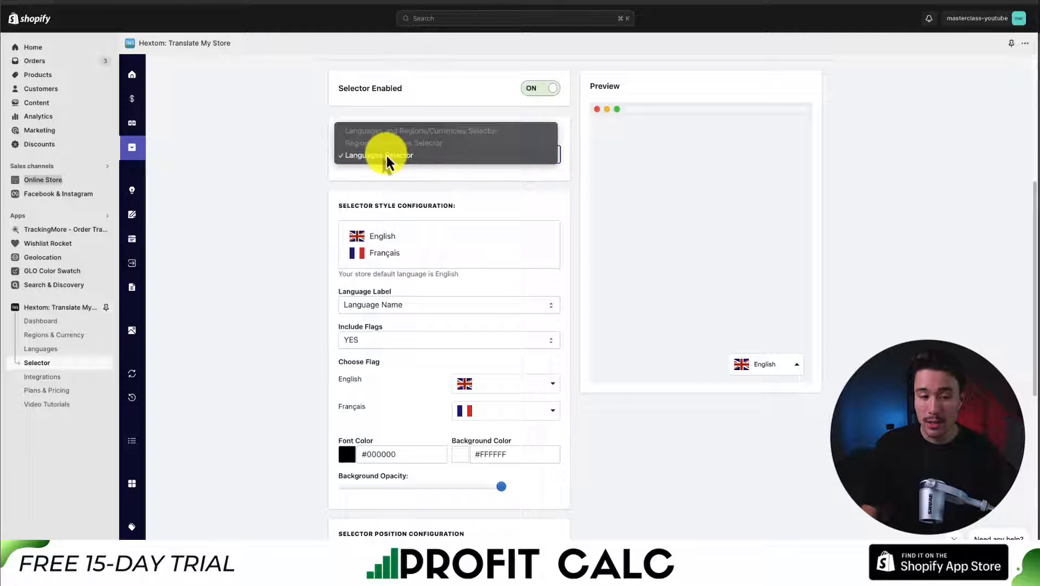
click(374, 186)
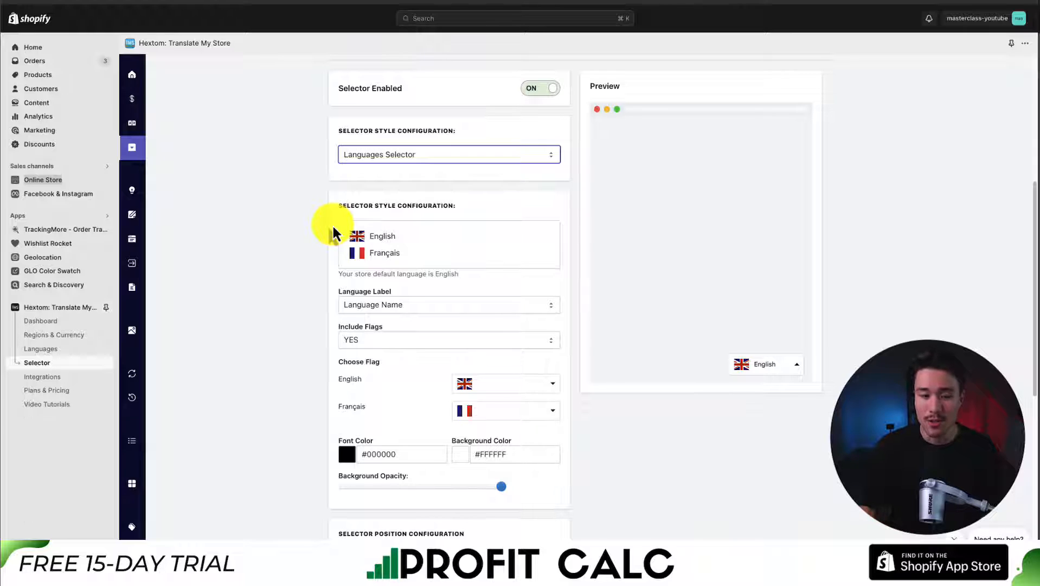
Try the Language Code and No Label options for the selector's language label, and set it back to Language Name
scroll(351, 220, down, 2)
click(362, 197)
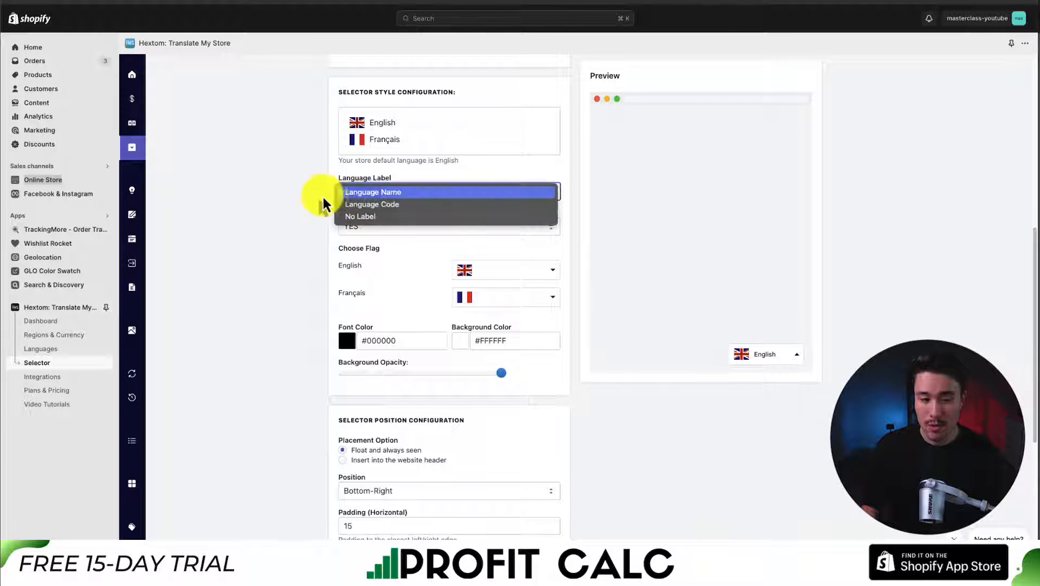
click(313, 198)
click(363, 196)
click(376, 208)
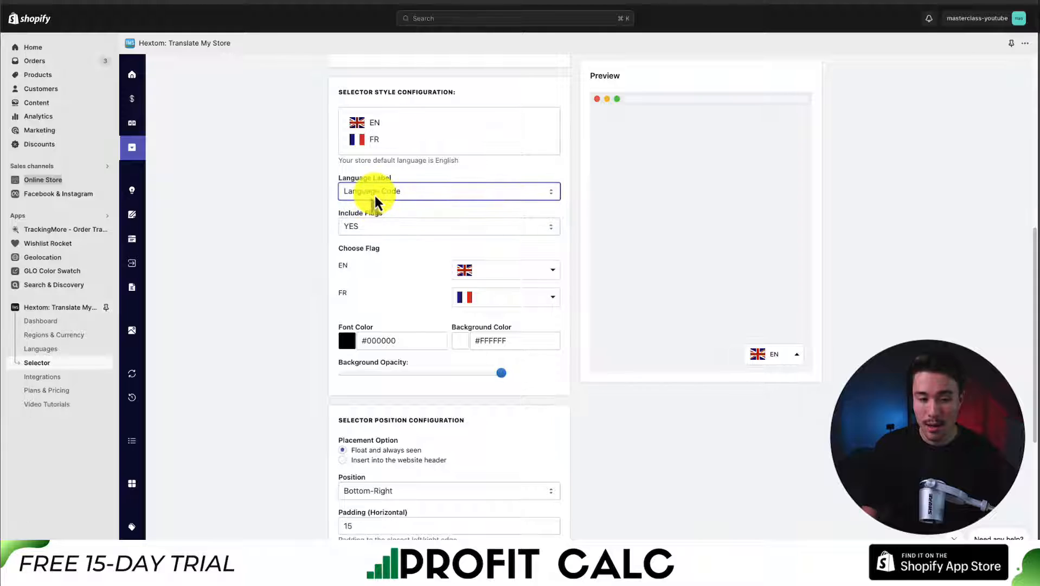
click(373, 197)
click(378, 214)
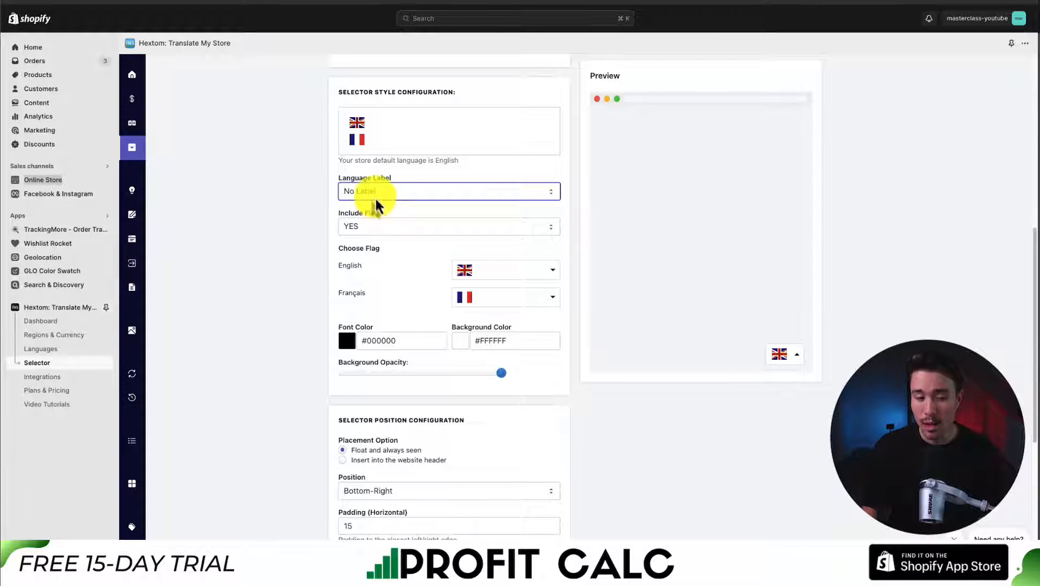
click(375, 202)
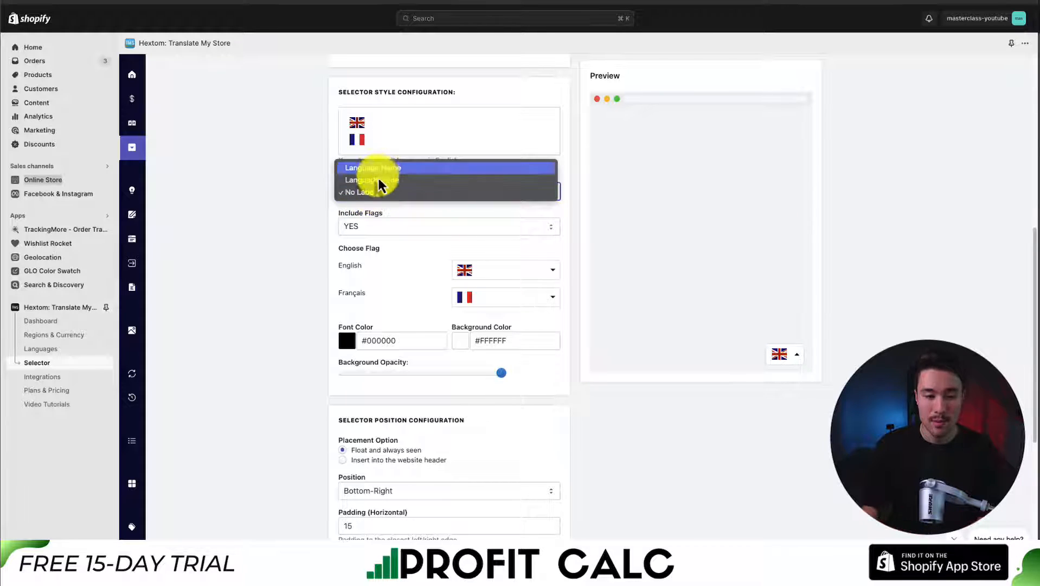
click(380, 171)
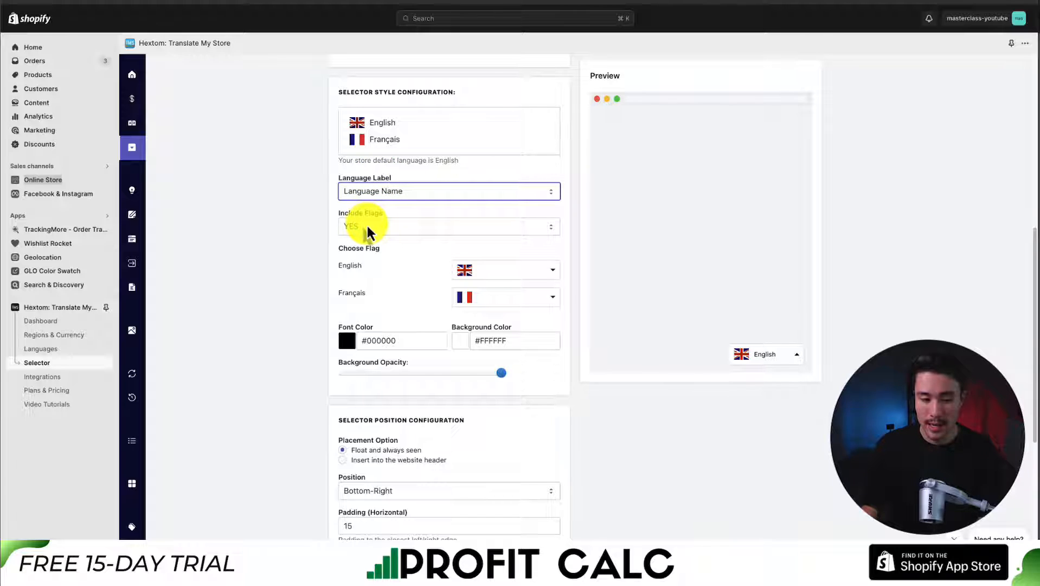
Set the language selector's position to Bottom-Left in the selector position configuration
scroll(414, 269, down, 6)
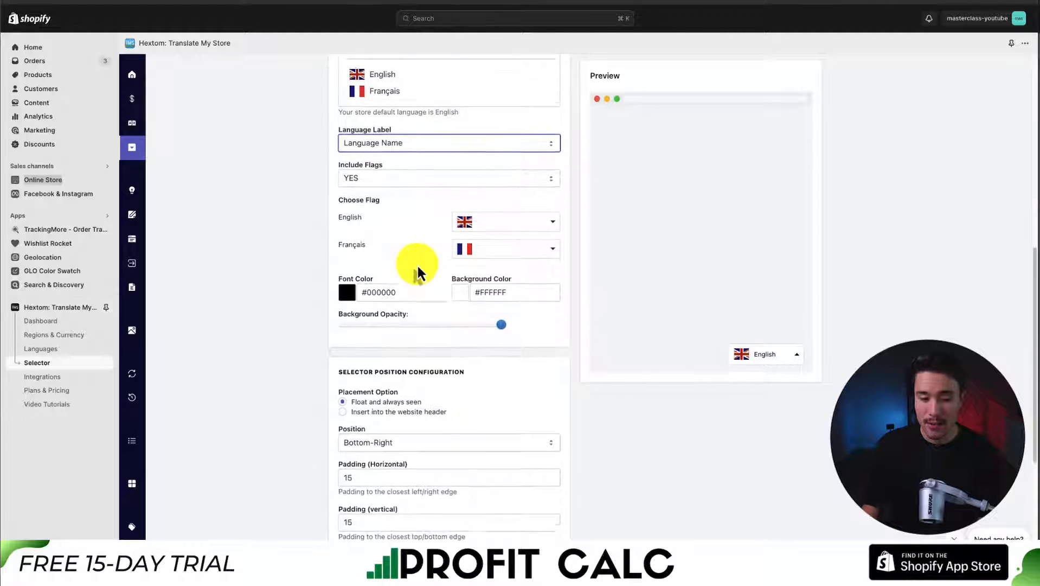
click(371, 164)
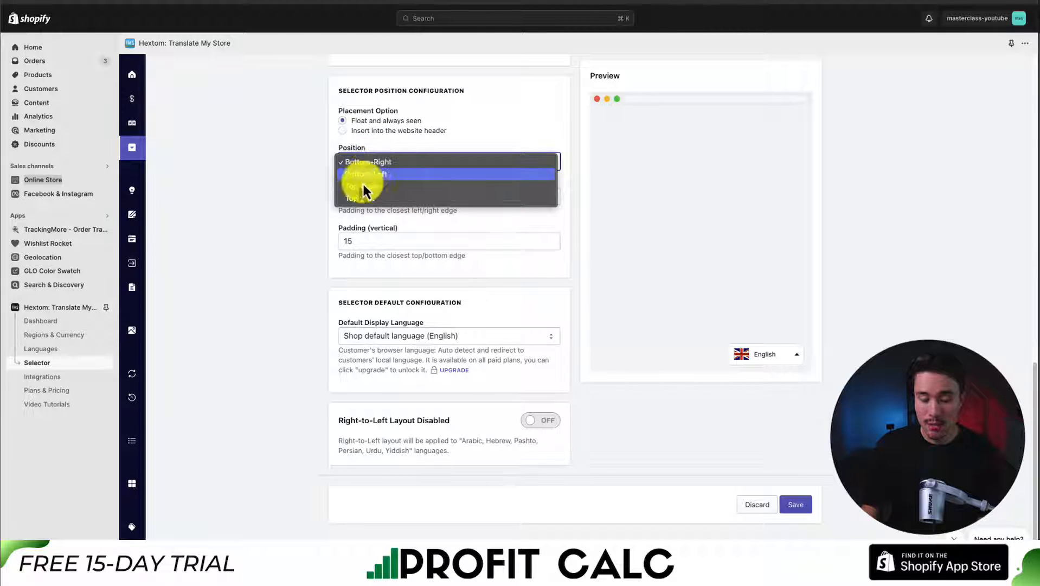
click(358, 174)
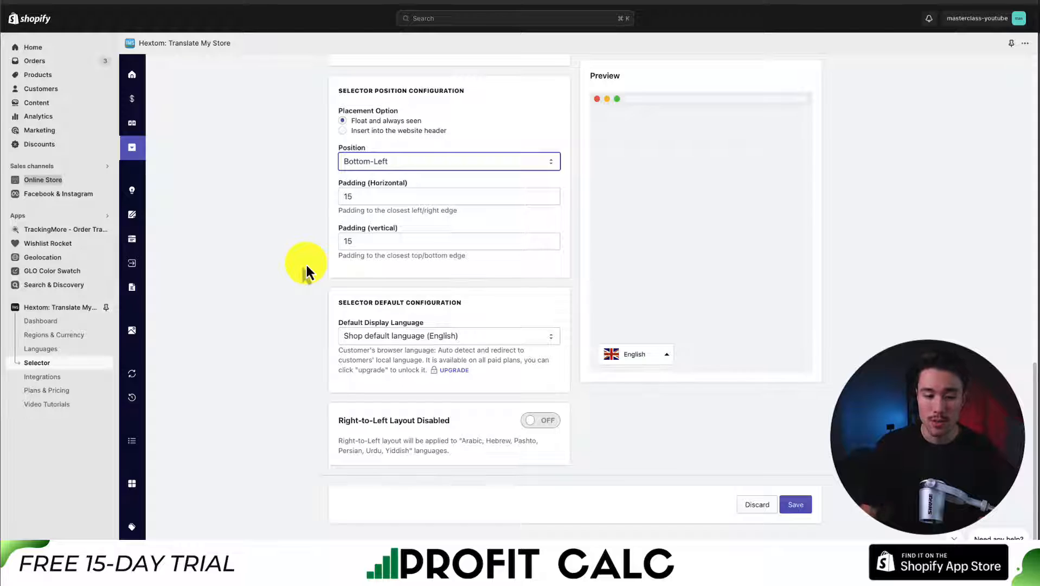
Check the default display language options, keep Shop default language (English), and save the selector configuration
click(373, 336)
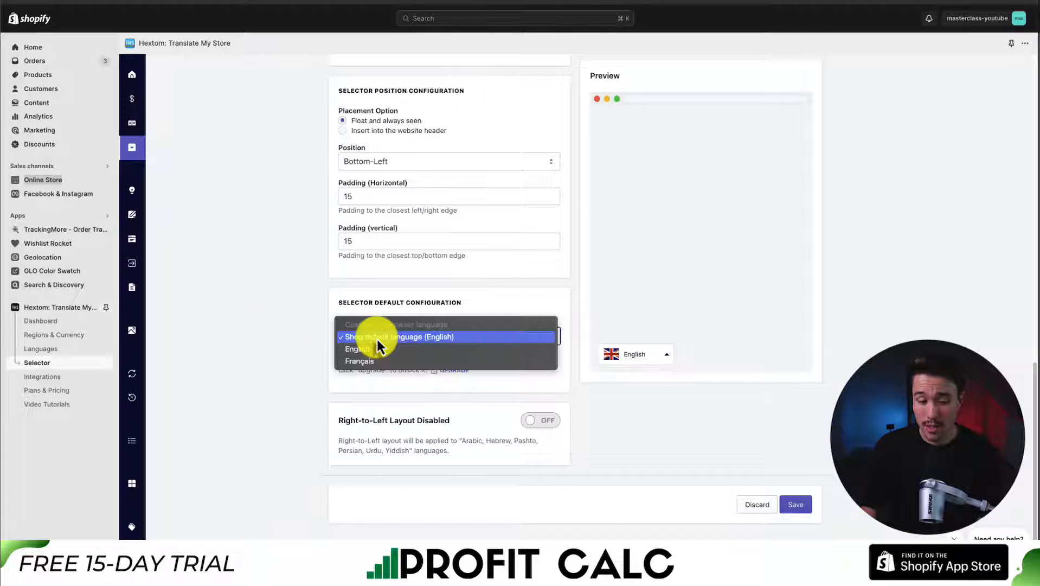
click(304, 338)
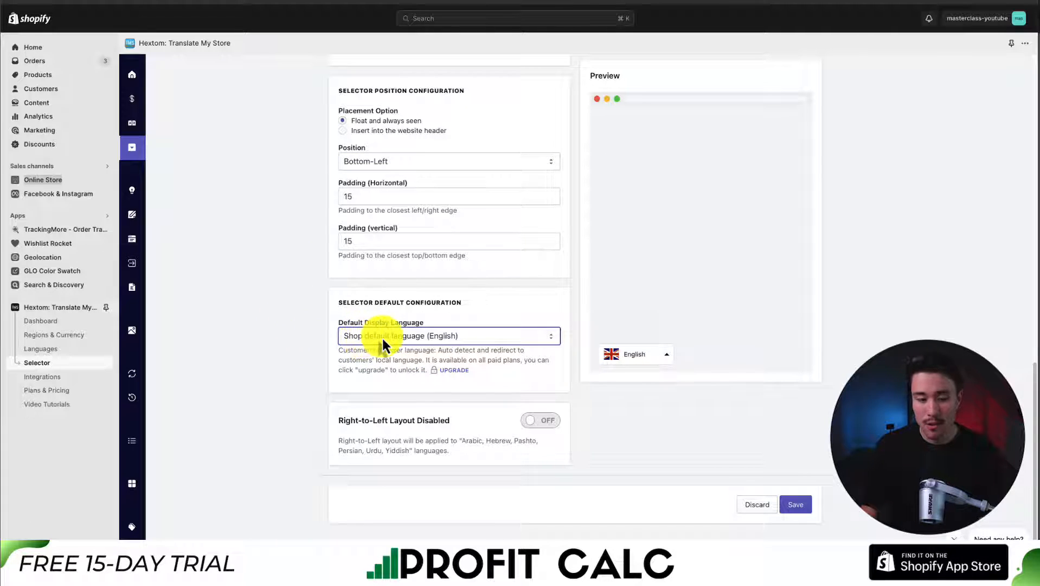
click(363, 339)
click(318, 367)
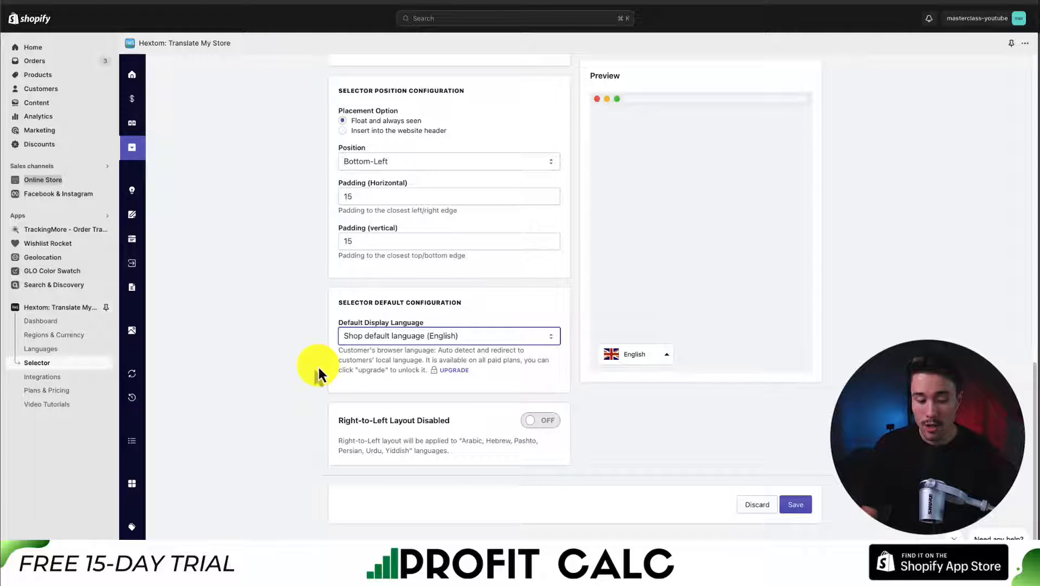
click(794, 503)
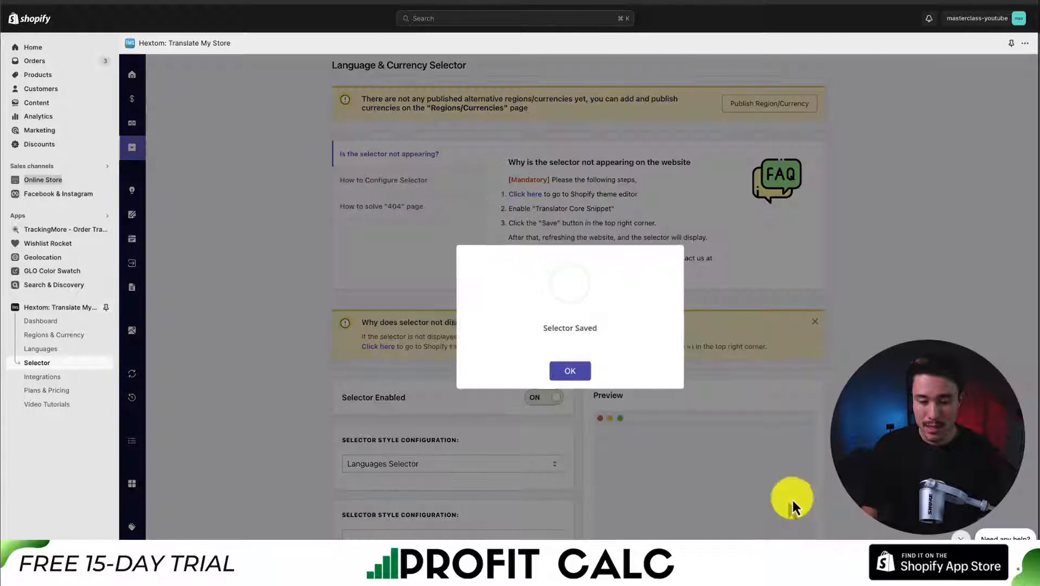
click(568, 374)
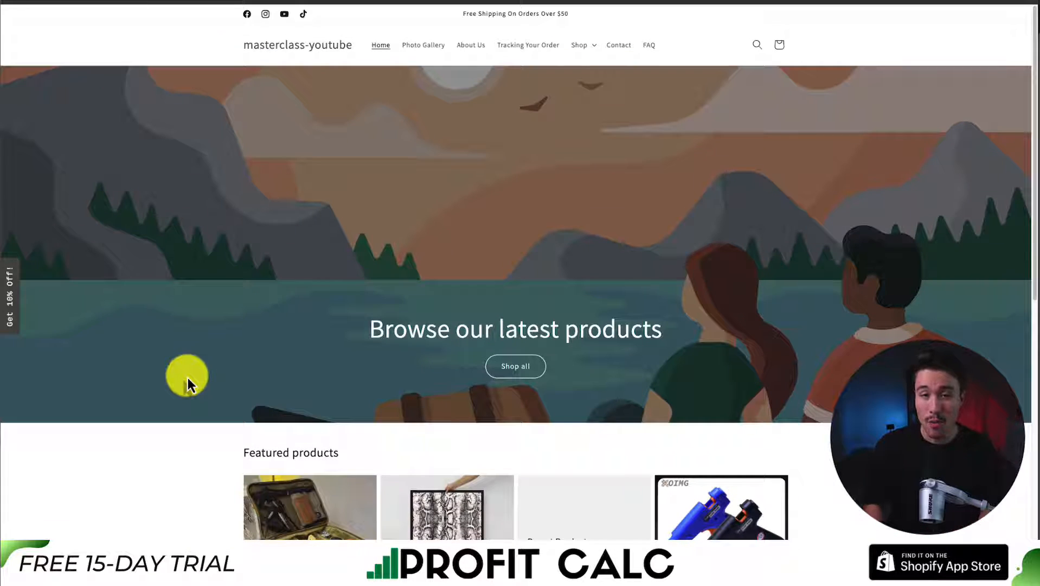
Switch the live storefront to French with its language selector and examine the translated home page down to the footer links
drag(1032, 116, 1024, 297)
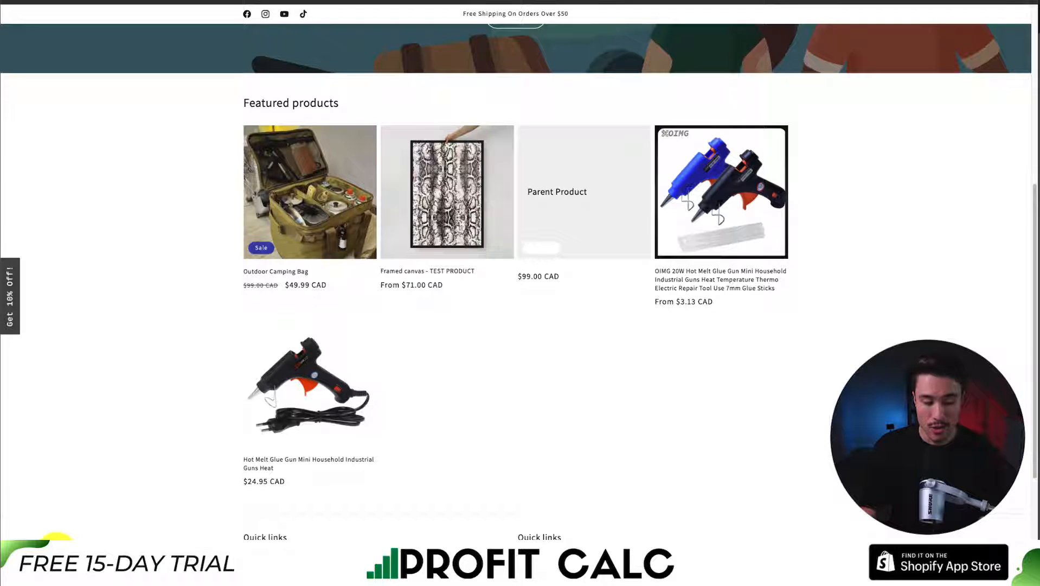
click(57, 554)
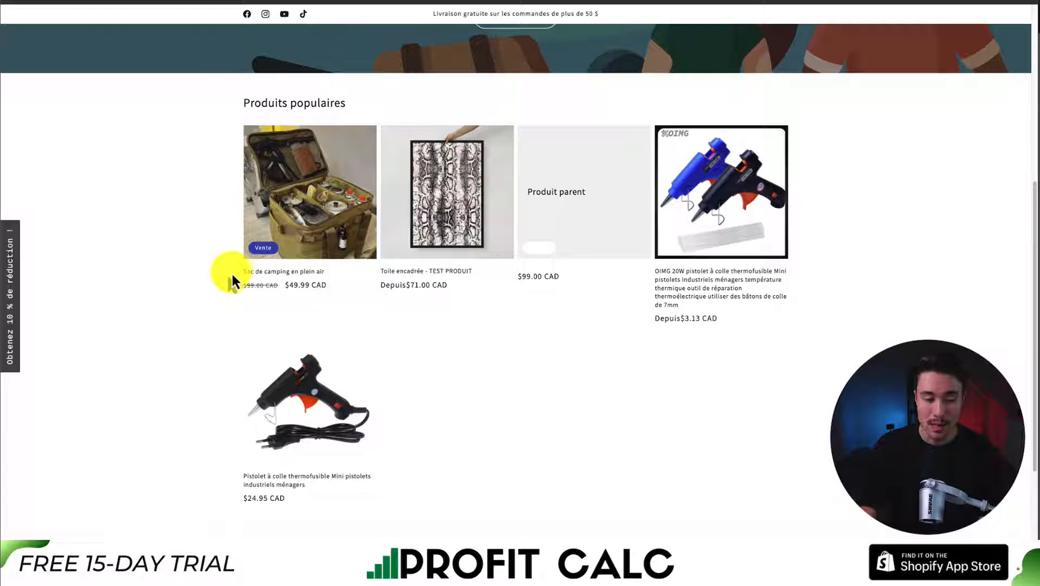
drag(243, 102, 346, 102)
scroll(271, 334, down, 4)
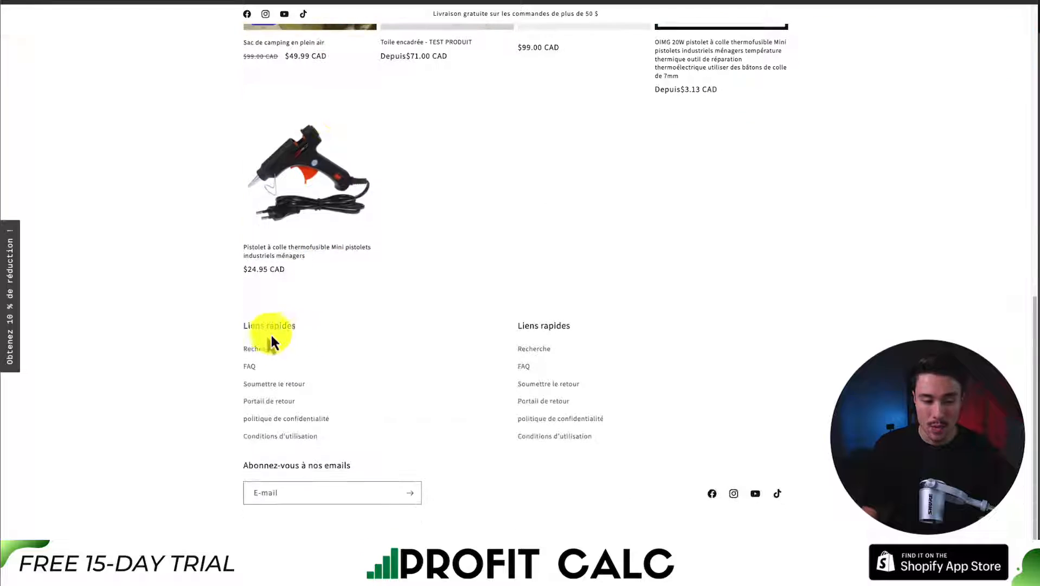
drag(202, 326, 596, 472)
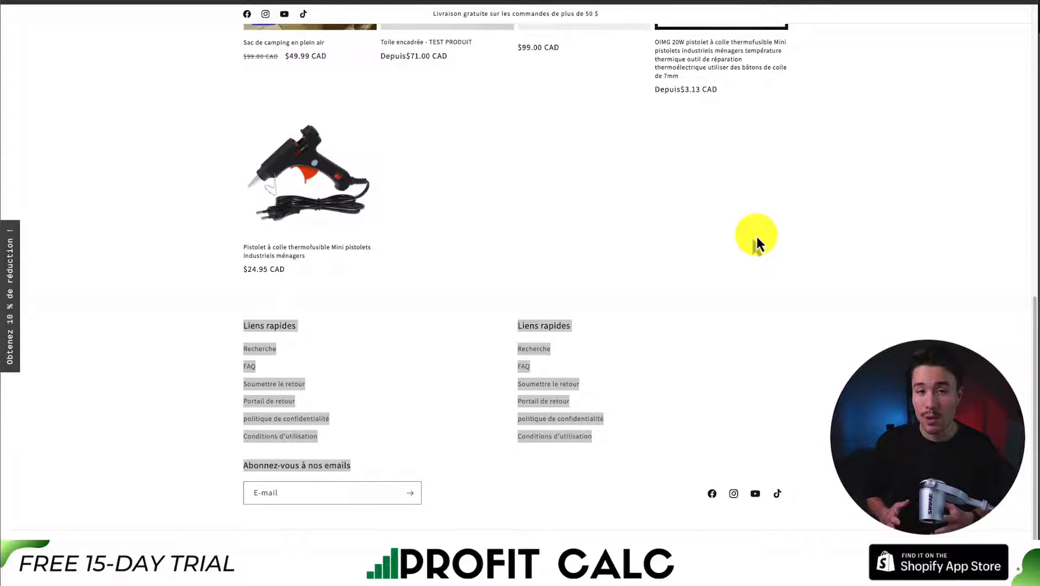
scroll(756, 234, up, 1)
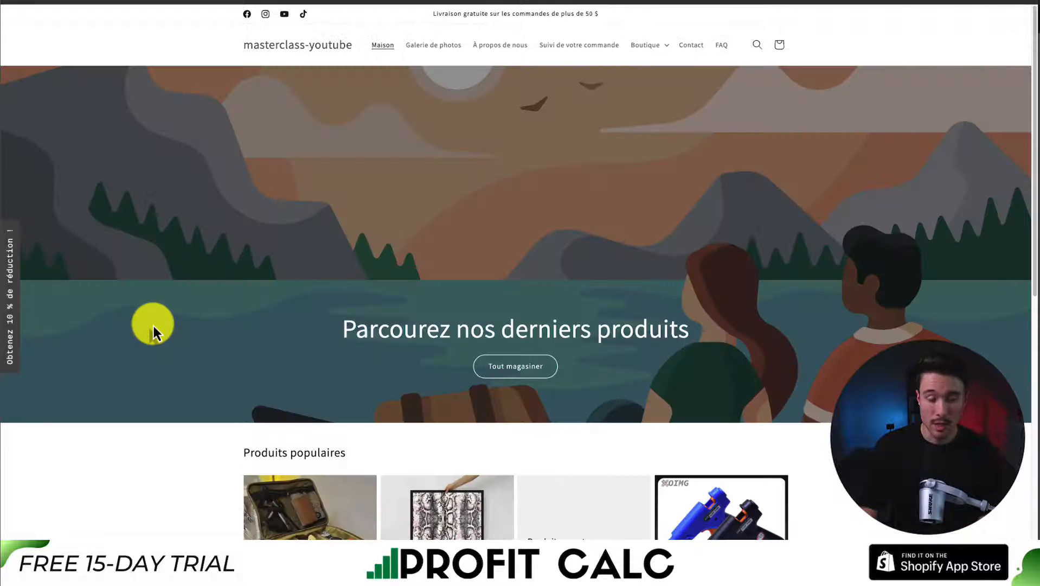
Open the Outdoor Camping Bag product from the featured products and examine its page's French translation, including the customer reviews
scroll(153, 325, down, 3)
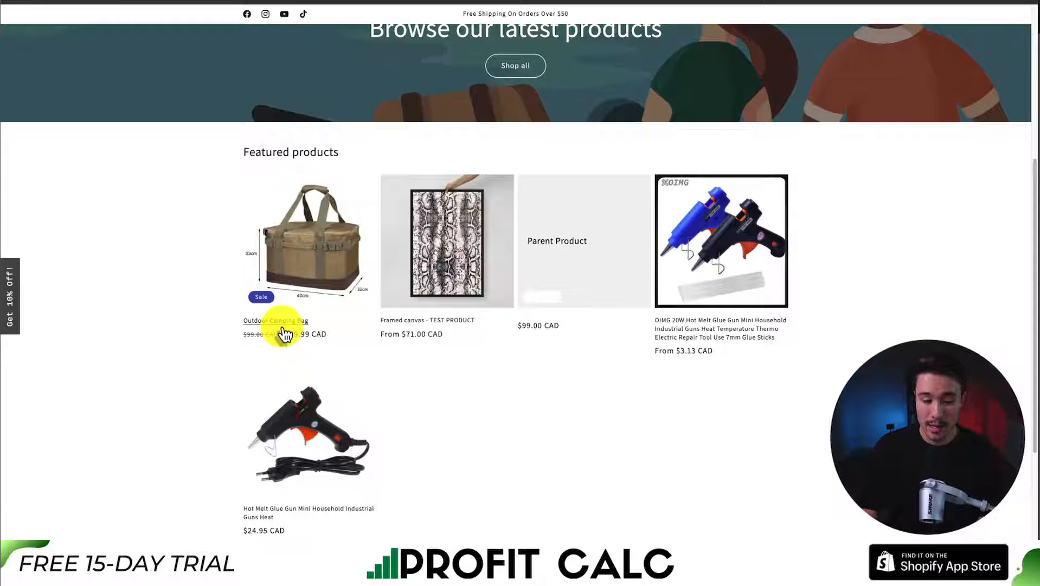
click(280, 332)
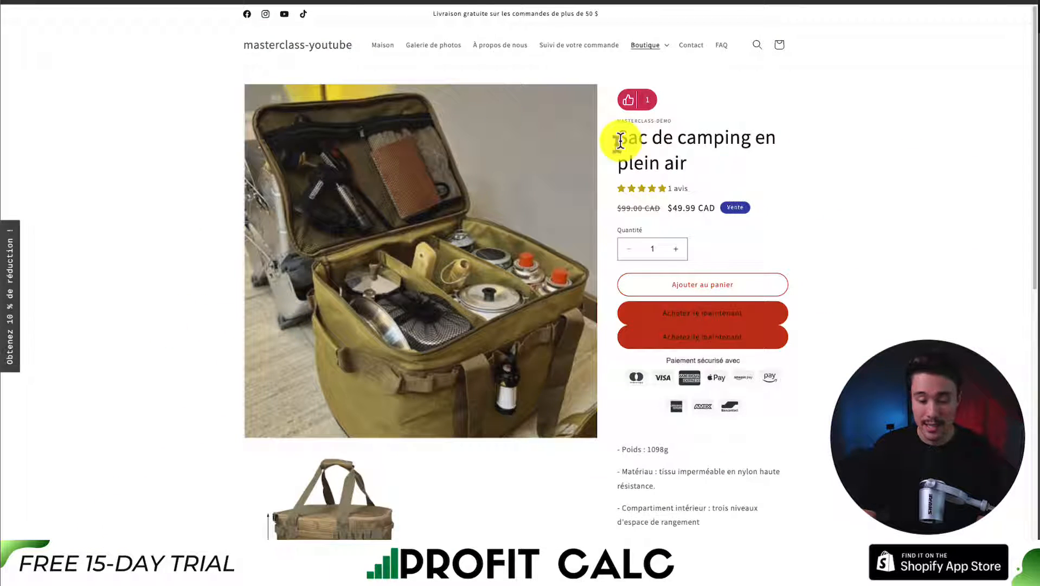
drag(620, 134, 701, 166)
scroll(802, 257, down, 10)
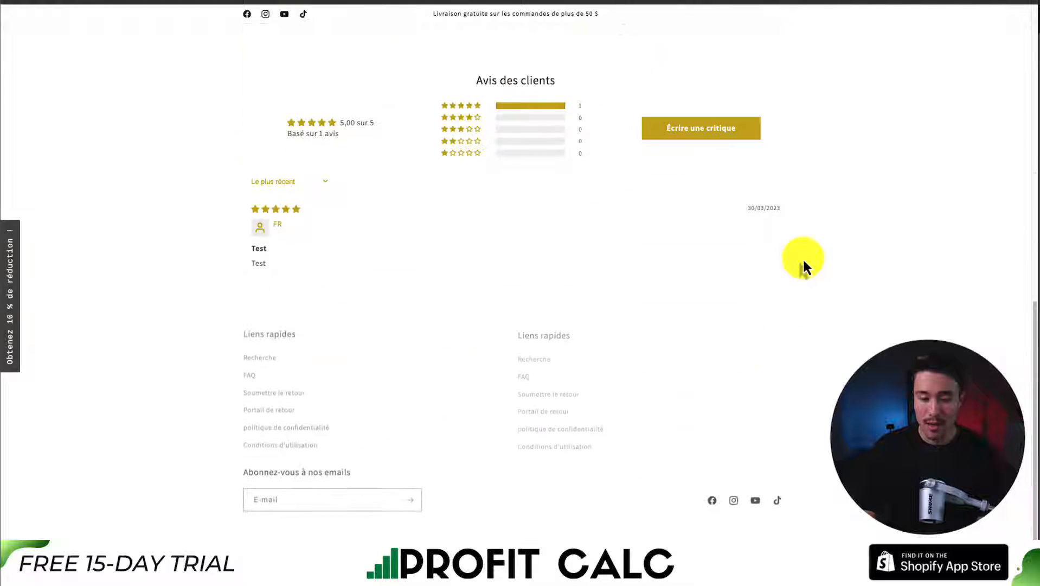
scroll(803, 258, up, 3)
scroll(803, 257, up, 7)
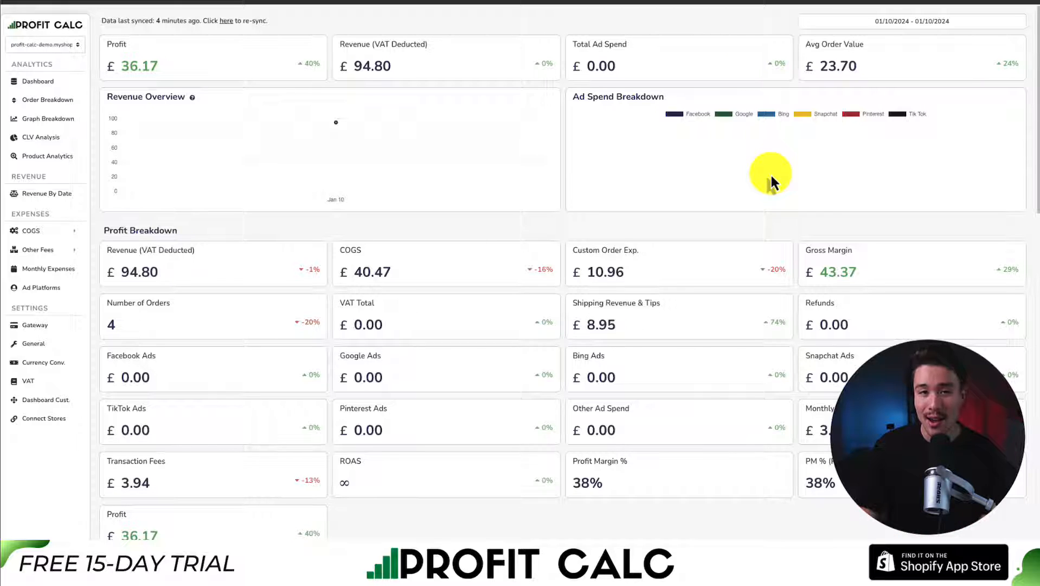
In the Profit Calc dashboard, set the date range to Last 7 Days and examine the profit breakdown, averages and other metrics
click(928, 17)
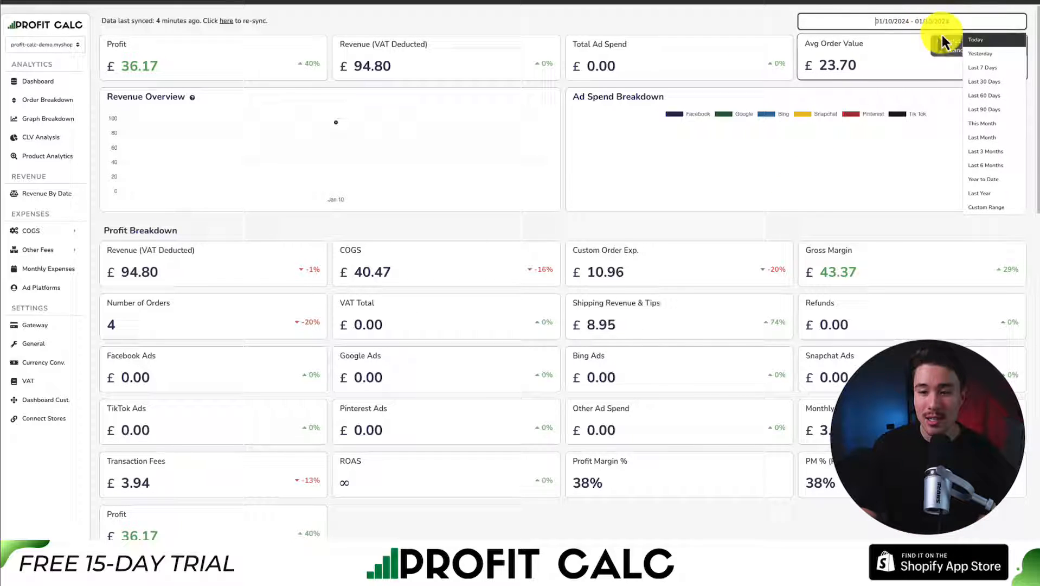
click(970, 69)
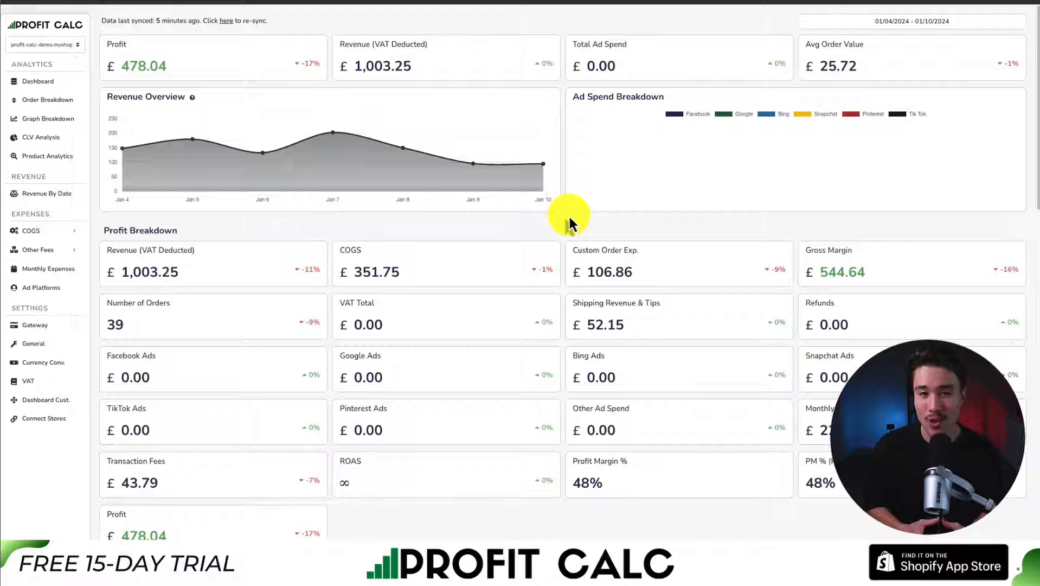
scroll(1022, 82, down, 7)
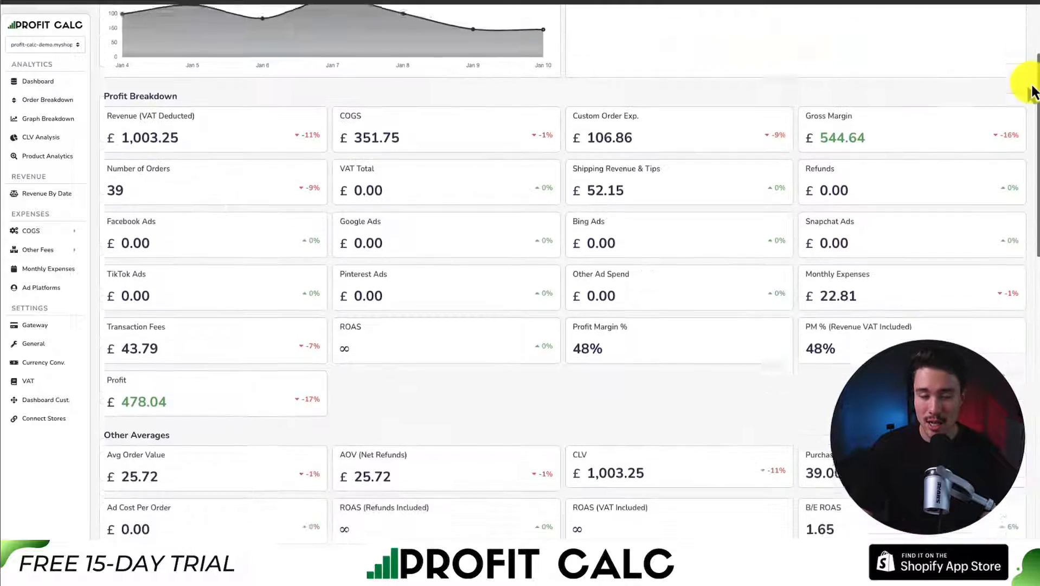
scroll(1025, 185, down, 1)
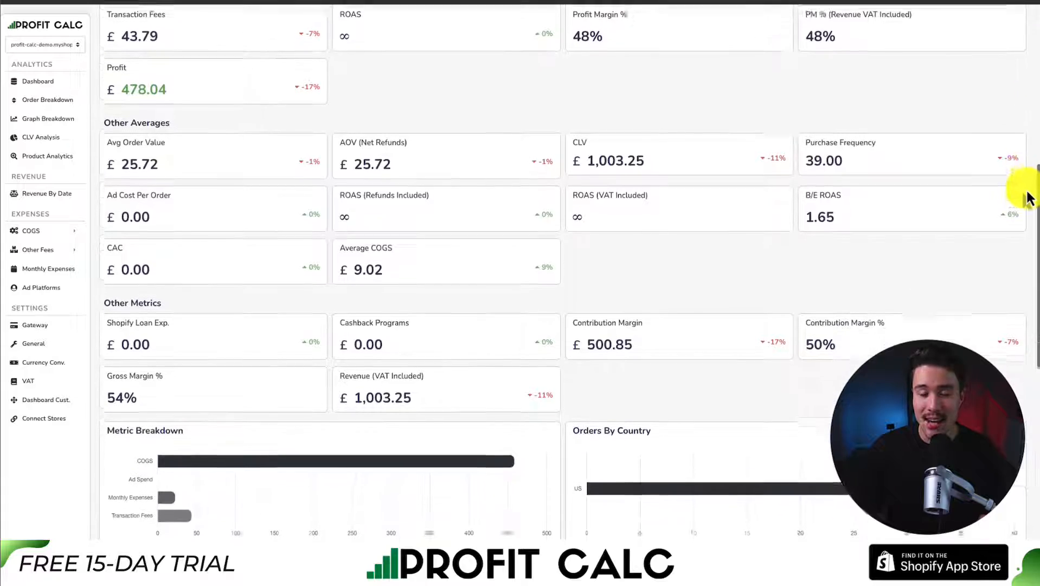
scroll(1026, 206, down, 1)
drag(1030, 218, 1002, 41)
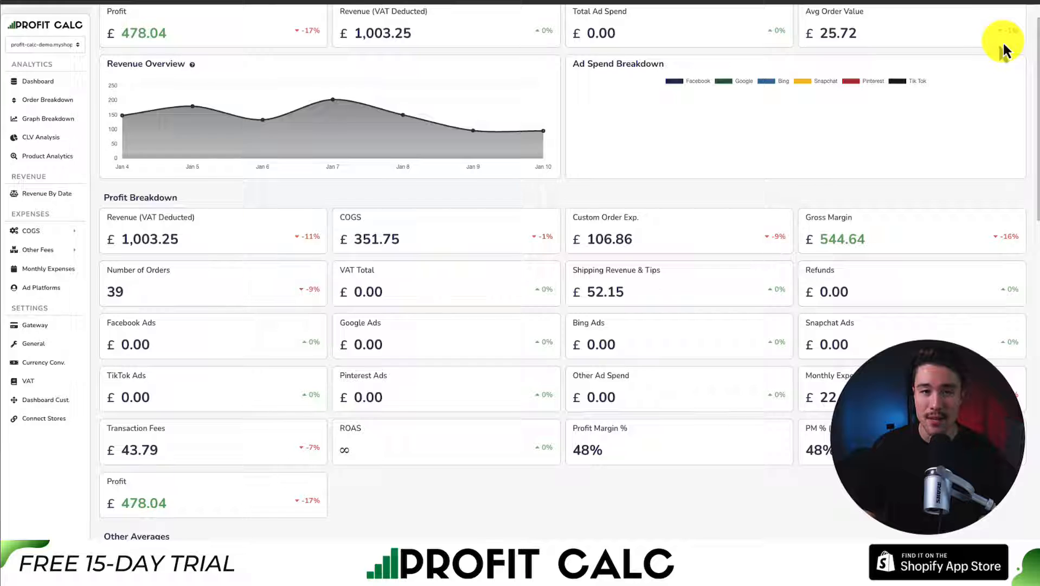
scroll(1003, 41, up, 1)
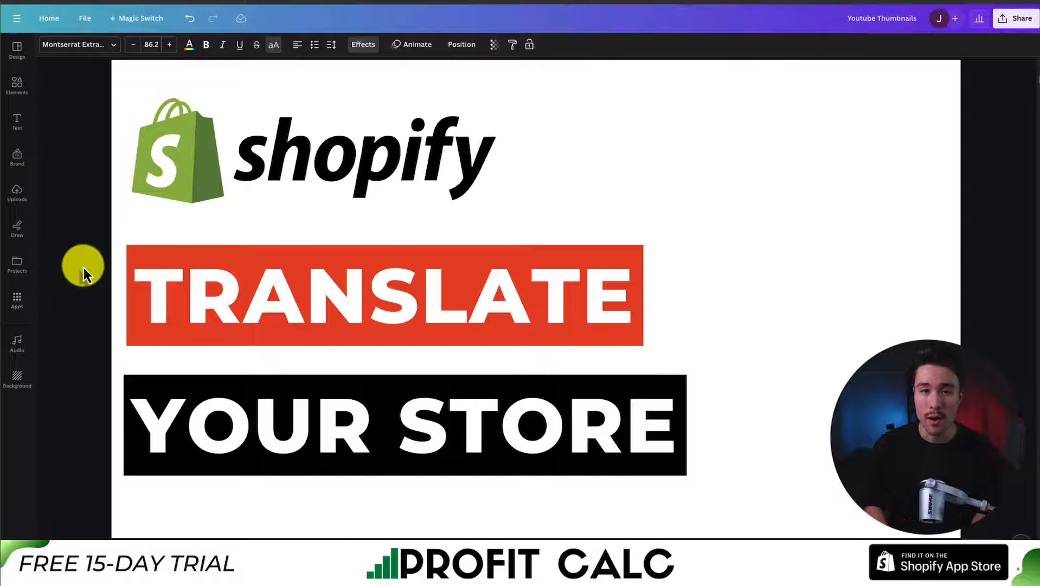
scroll(83, 267, up, 1)
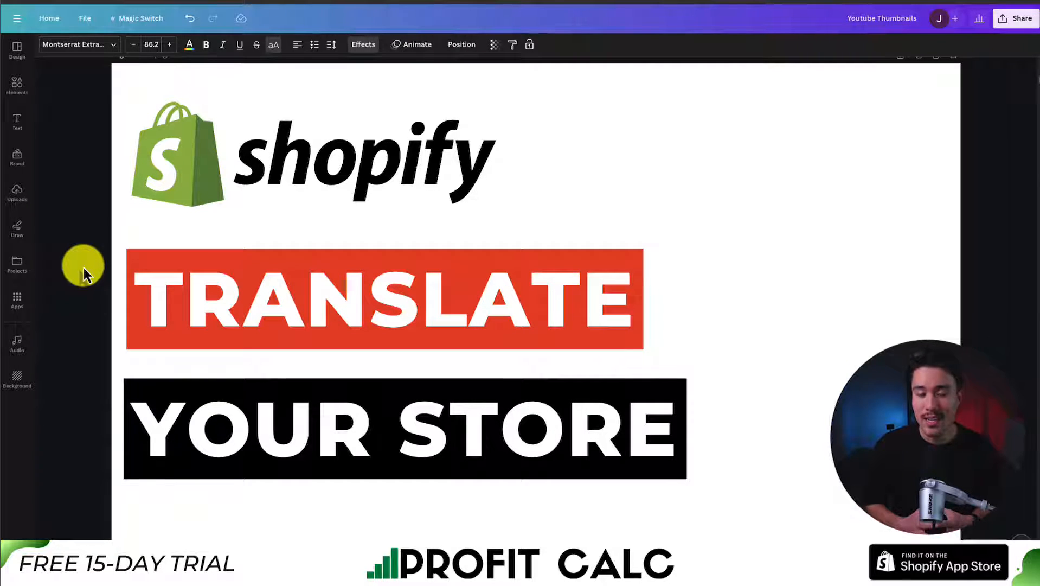